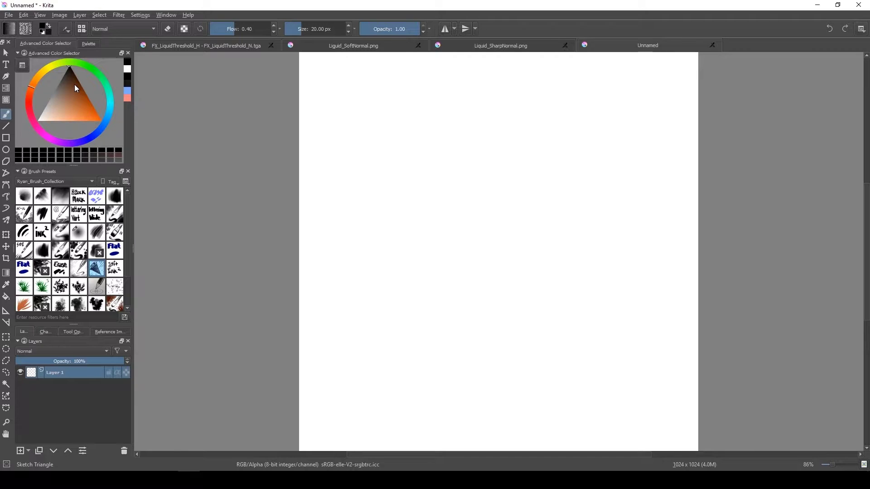
Step: Fill Layer 1 with black and add an empty layer above it, with white and the Soft Ink Square brush active
key("shift+BackSpace")
key("minus")
left_click(115, 268)
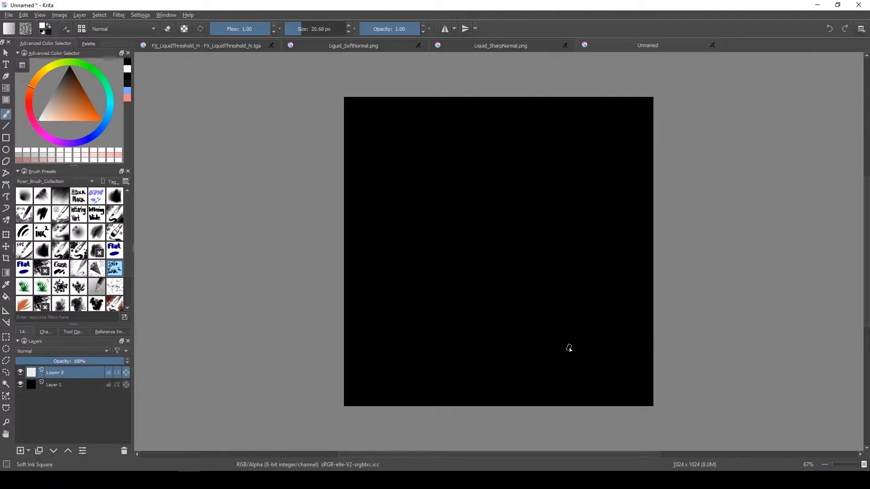
Step: Switch to Unity to look at the red liquid particle effect in the scene, and return to Krita
key("alt+Tab")
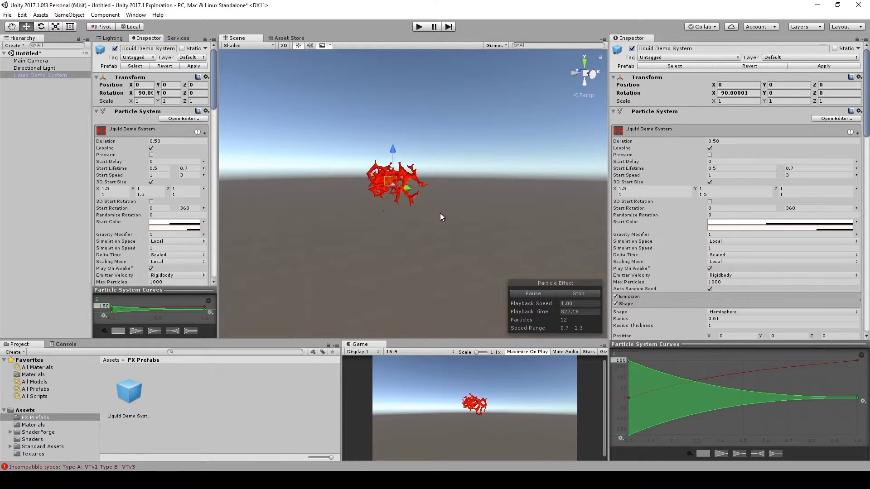
key("alt+Tab")
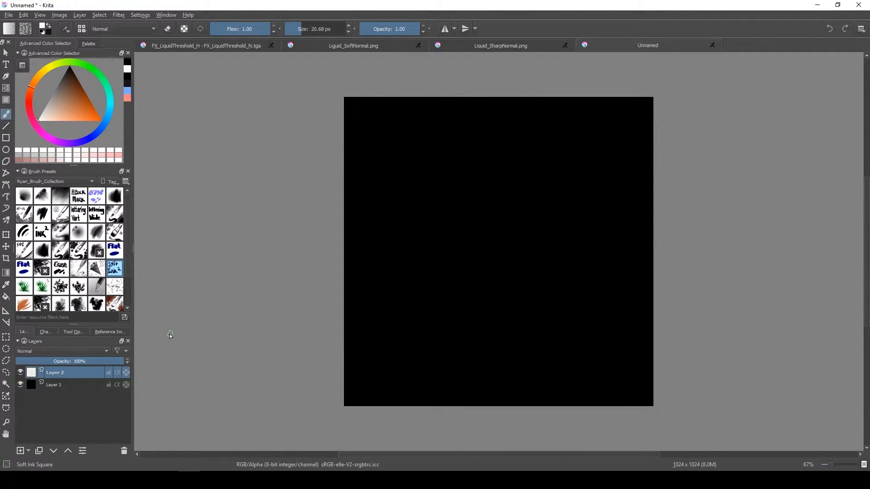
Step: Sketch a tileable network of thin, irregular cell outlines on Layer 2 with the Paint Airbrush Focussed brush in wrap-around mode
left_click(82, 239)
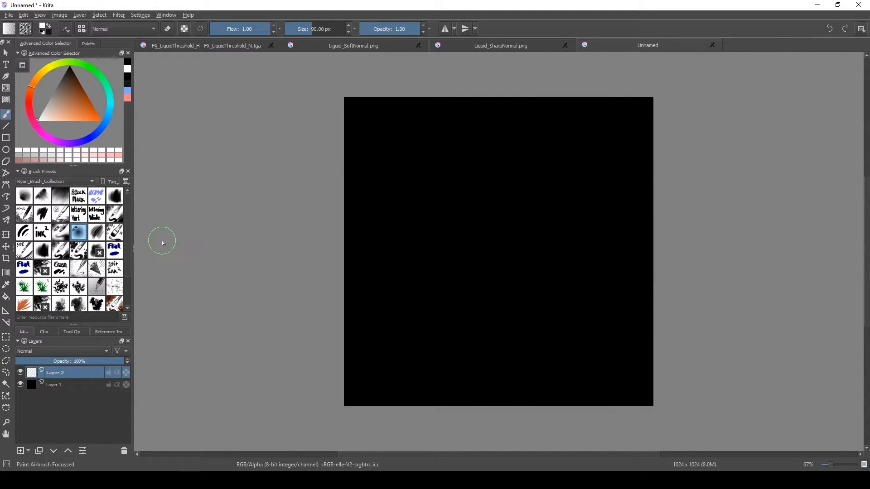
key("w")
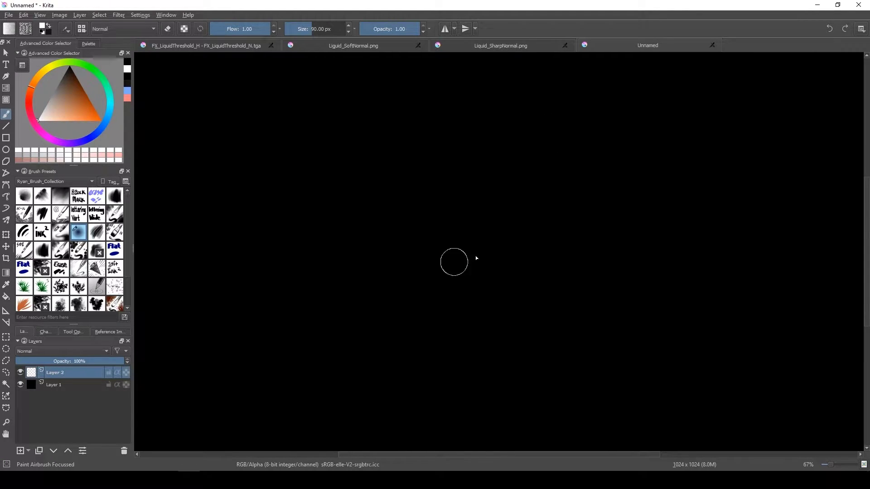
mouse_move(467, 186)
left_mouse_down()
mouse_move(498, 159)
mouse_move(549, 244)
mouse_move(517, 175)
mouse_move(482, 281)
left_mouse_up()
key("ctrl+z")
mouse_move(469, 146)
left_mouse_down()
mouse_move(457, 156)
mouse_move(506, 218)
mouse_move(446, 170)
mouse_move(390, 218)
mouse_move(466, 297)
mouse_move(489, 229)
mouse_move(541, 219)
mouse_move(486, 297)
mouse_move(544, 225)
mouse_move(536, 213)
mouse_move(538, 323)
mouse_move(534, 239)
mouse_move(486, 196)
mouse_move(451, 204)
mouse_move(441, 296)
mouse_move(501, 341)
mouse_move(416, 320)
mouse_move(435, 295)
mouse_move(369, 341)
mouse_move(472, 277)
mouse_move(427, 289)
left_mouse_up()
mouse_move(427, 289)
left_mouse_down()
mouse_move(507, 280)
mouse_move(520, 333)
left_mouse_up()
left_click_drag(427, 290, 477, 181)
left_click_drag(478, 182, 458, 227)
mouse_move(390, 256)
left_mouse_down()
mouse_move(476, 272)
mouse_move(480, 234)
left_mouse_up()
left_click_drag(479, 235, 402, 340)
mouse_move(472, 332)
left_mouse_down()
mouse_move(500, 371)
mouse_move(466, 260)
left_mouse_up()
mouse_move(324, 314)
left_mouse_down()
mouse_move(370, 310)
mouse_move(443, 339)
left_mouse_up()
mouse_move(491, 165)
left_mouse_down()
mouse_move(484, 217)
mouse_move(544, 252)
left_mouse_up()
left_click_drag(562, 245, 538, 267)
left_click_drag(539, 310, 567, 327)
left_click_drag(540, 312, 527, 347)
mouse_move(530, 284)
left_mouse_down()
mouse_move(508, 299)
mouse_move(455, 287)
left_mouse_up()
mouse_move(356, 156)
left_mouse_down()
mouse_move(379, 229)
mouse_move(373, 306)
left_mouse_up()
mouse_move(491, 228)
left_mouse_down()
mouse_move(351, 242)
mouse_move(338, 254)
left_mouse_up()
scroll(362, 253, "down", 1)
scroll(376, 252, "up", 1)
Step: Lower the opacity of Layer 2 so the sketch is only a faint guide and add a new layer above it
left_click_drag(87, 361, 40, 362)
left_click(19, 451)
left_click(78, 196)
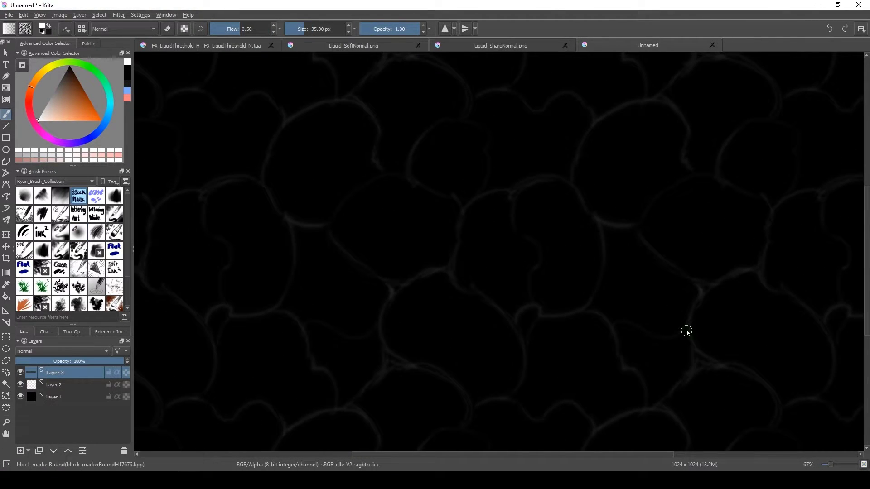
mouse_move(491, 294)
left_mouse_down()
mouse_move(444, 303)
mouse_move(483, 281)
mouse_move(614, 307)
mouse_move(450, 295)
mouse_move(510, 311)
mouse_move(572, 249)
left_mouse_up()
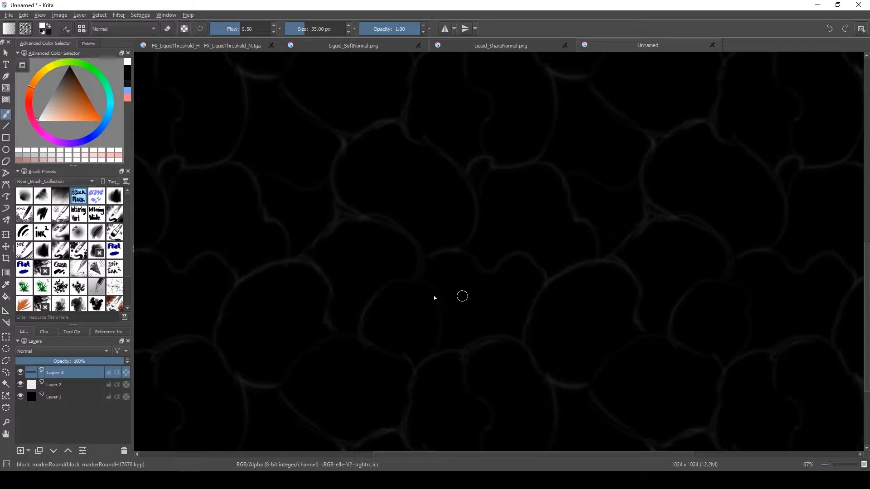
Step: Select the Paint Airbrush Focussed brush and enlarge it to 165 px
left_click(79, 232)
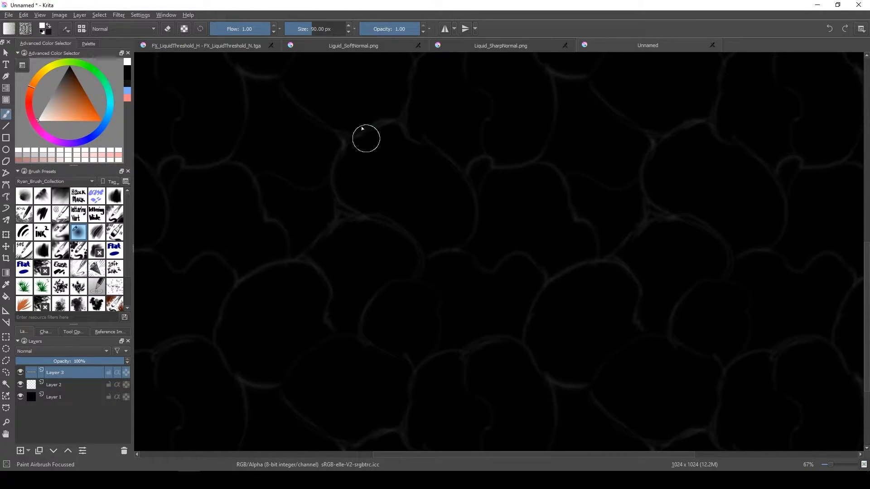
key("bracketright")
key("bracketright")
key("bracketright")
key("bracketright")
key("bracketright")
key("bracketright")
key("bracketright")
key("bracketright")
key("bracketright")
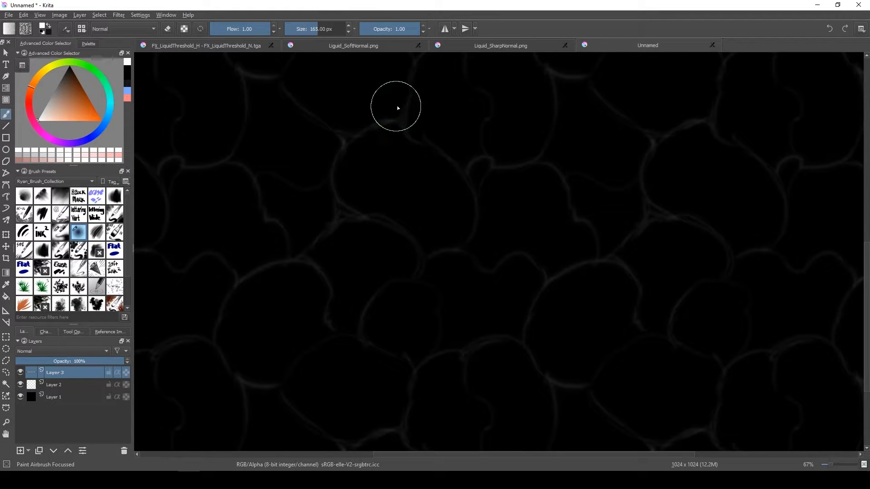
Step: Trace the curved edge of the large rounded cell with a thick white stroke on Layer 3, undoing the unwanted strokes
mouse_move(409, 89)
left_mouse_down()
mouse_move(410, 133)
mouse_move(456, 163)
mouse_move(473, 193)
mouse_move(476, 222)
mouse_move(462, 249)
left_mouse_up()
key("ctrl+z")
mouse_move(414, 93)
left_mouse_down()
mouse_move(407, 140)
mouse_move(437, 152)
mouse_move(474, 200)
mouse_move(456, 248)
mouse_move(420, 259)
mouse_move(416, 277)
mouse_move(389, 221)
left_mouse_up()
key("ctrl+z")
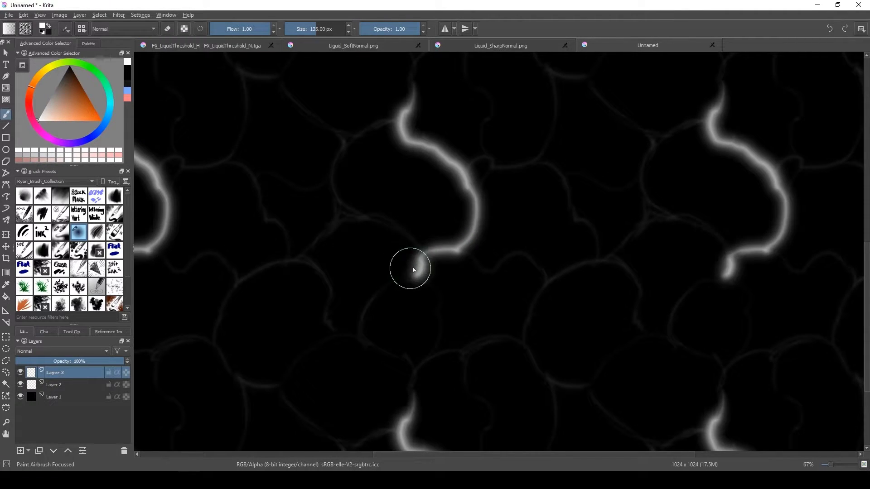
key("ctrl+z")
Step: Reduce the brush to 96 px and trace the adjoining cell outlines in white, forming closed cells around the first thick edge
key("bracketleft")
key("bracketleft")
key("bracketleft")
key("bracketleft")
mouse_move(461, 249)
left_mouse_down()
mouse_move(420, 260)
mouse_move(417, 278)
left_mouse_up()
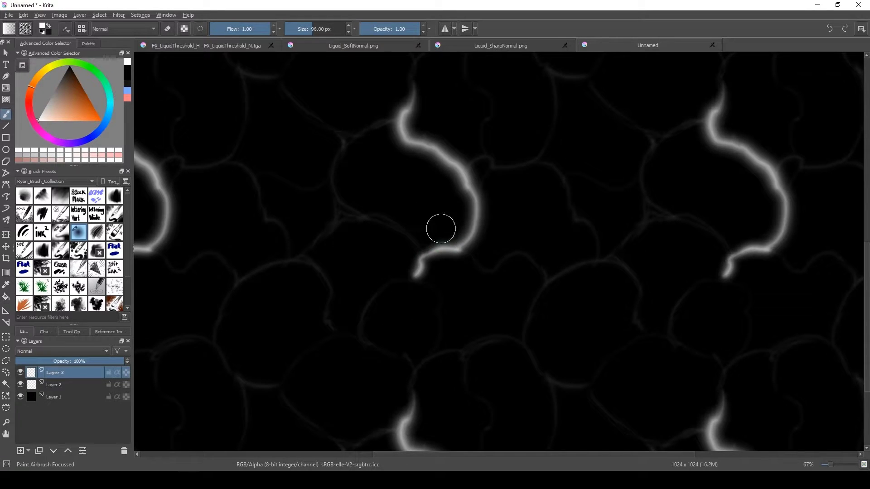
key("ctrl+z")
key("ctrl+z")
mouse_move(459, 248)
left_mouse_down()
mouse_move(423, 258)
mouse_move(415, 278)
mouse_move(420, 248)
mouse_move(383, 217)
mouse_move(365, 216)
left_mouse_up()
mouse_move(398, 121)
left_mouse_down()
mouse_move(347, 140)
mouse_move(327, 169)
mouse_move(342, 215)
mouse_move(362, 217)
mouse_move(335, 232)
mouse_move(351, 210)
mouse_move(339, 197)
mouse_move(356, 209)
mouse_move(338, 198)
mouse_move(367, 216)
mouse_move(334, 210)
mouse_move(347, 216)
mouse_move(301, 250)
left_mouse_up()
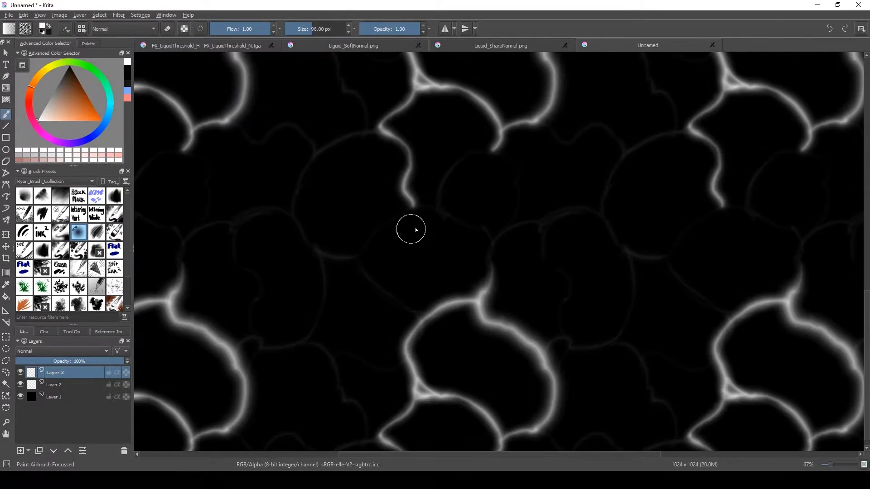
mouse_move(409, 227)
left_mouse_down()
mouse_move(437, 261)
mouse_move(452, 213)
mouse_move(494, 271)
left_mouse_up()
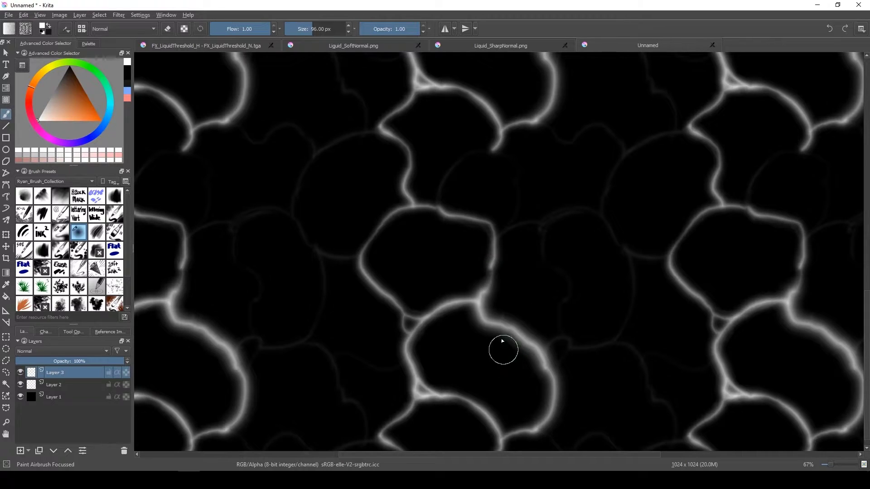
Step: Rotate the image 90° to the right
left_click(58, 15)
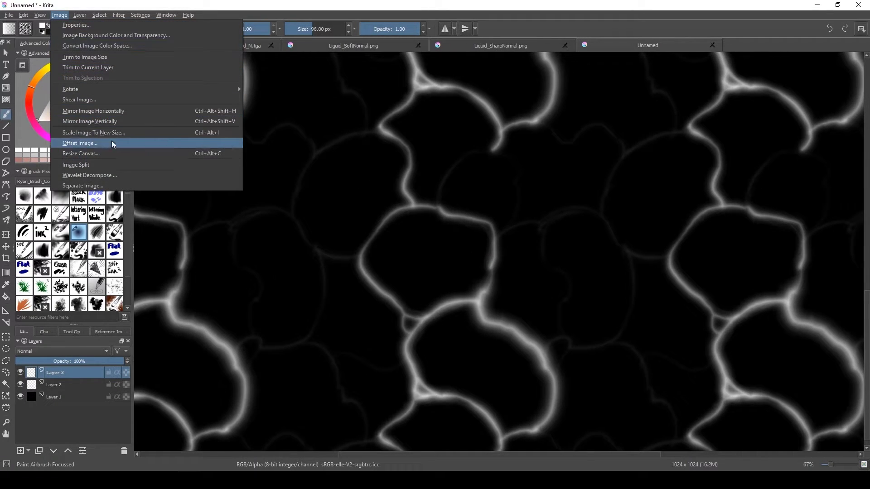
mouse_move(227, 88)
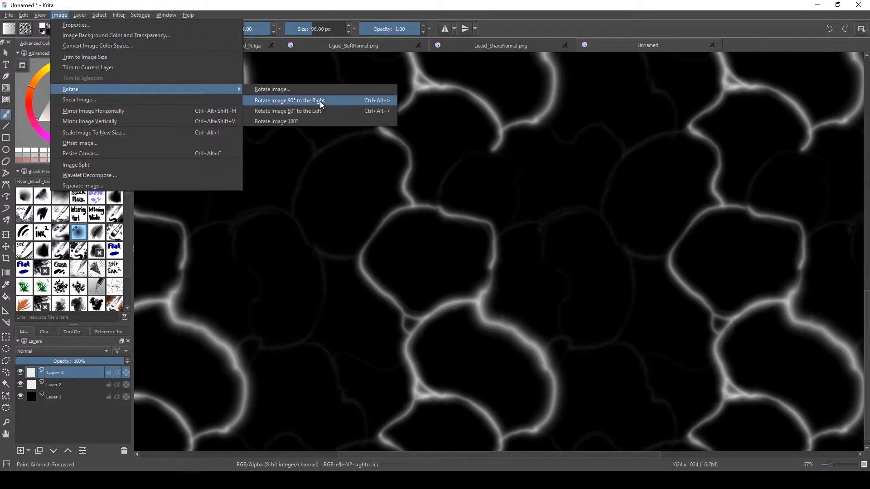
left_click(319, 100)
Step: Trace the long wavy vertical cell edge in white, linking the traced outlines above and below the untraced area
left_click_drag(507, 304, 459, 144)
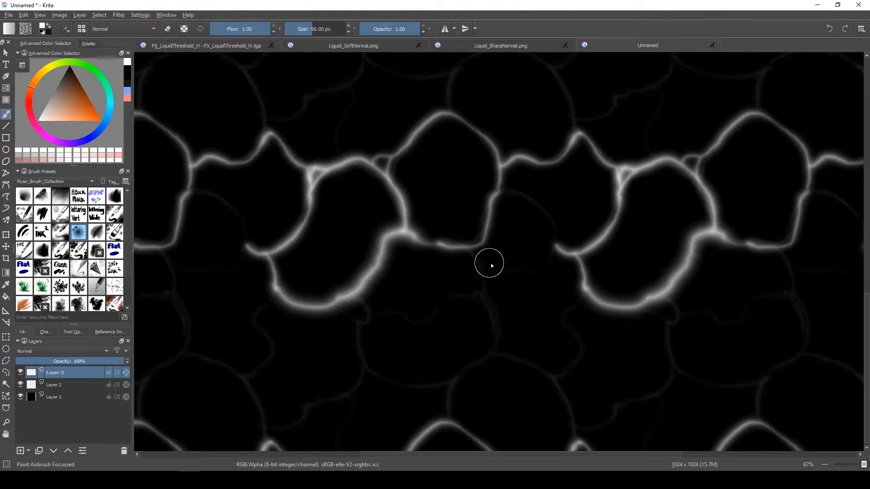
mouse_move(471, 250)
left_mouse_down()
mouse_move(487, 308)
mouse_move(485, 356)
mouse_move(469, 366)
mouse_move(440, 417)
left_mouse_up()
mouse_move(462, 368)
left_mouse_down()
mouse_move(470, 276)
mouse_move(488, 408)
mouse_move(483, 272)
mouse_move(450, 132)
left_mouse_up()
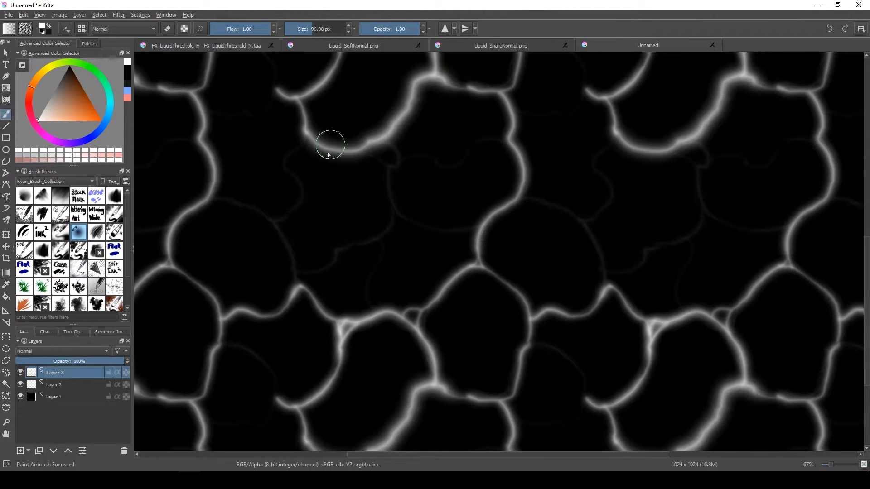
Step: Paint a small triangular web under the lower edge of the large rounded cell, redoing its first stroke
left_click_drag(363, 149, 403, 168)
key("ctrl+z")
mouse_move(359, 147)
left_mouse_down()
mouse_move(386, 165)
mouse_move(387, 140)
left_mouse_up()
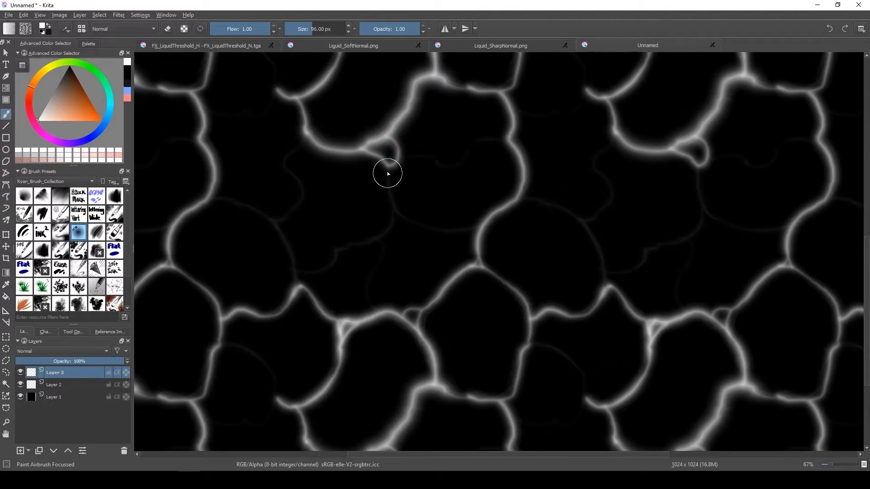
left_click_drag(388, 173, 395, 177)
Step: Trace the remaining faint cell outlines in white until the network is continuous across the tile, undoing the last stray strokes
mouse_move(393, 214)
left_mouse_down()
mouse_move(375, 245)
mouse_move(370, 309)
left_mouse_up()
mouse_move(373, 245)
left_mouse_down()
mouse_move(357, 235)
mouse_move(299, 278)
left_mouse_up()
mouse_move(361, 276)
left_mouse_down()
mouse_move(470, 292)
mouse_move(462, 265)
left_mouse_up()
left_click_drag(400, 255, 392, 289)
mouse_move(314, 183)
left_mouse_down()
mouse_move(400, 260)
mouse_move(313, 192)
left_mouse_up()
mouse_move(408, 124)
left_mouse_down()
mouse_move(390, 200)
mouse_move(399, 214)
mouse_move(381, 214)
left_mouse_up()
mouse_move(499, 202)
left_mouse_down()
mouse_move(379, 225)
mouse_move(358, 259)
left_mouse_up()
mouse_move(379, 225)
left_mouse_down()
mouse_move(450, 247)
mouse_move(465, 238)
left_mouse_up()
mouse_move(381, 173)
left_mouse_down()
mouse_move(491, 159)
mouse_move(453, 169)
left_mouse_up()
mouse_move(443, 235)
left_mouse_down()
mouse_move(262, 283)
mouse_move(225, 341)
left_mouse_up()
left_click_drag(290, 301, 313, 333)
left_click_drag(290, 156, 340, 206)
left_click_drag(342, 211, 279, 233)
left_click_drag(362, 253, 305, 143)
mouse_move(425, 119)
left_mouse_down()
mouse_move(454, 99)
mouse_move(427, 121)
left_mouse_up()
key("ctrl+z")
key("ctrl+z")
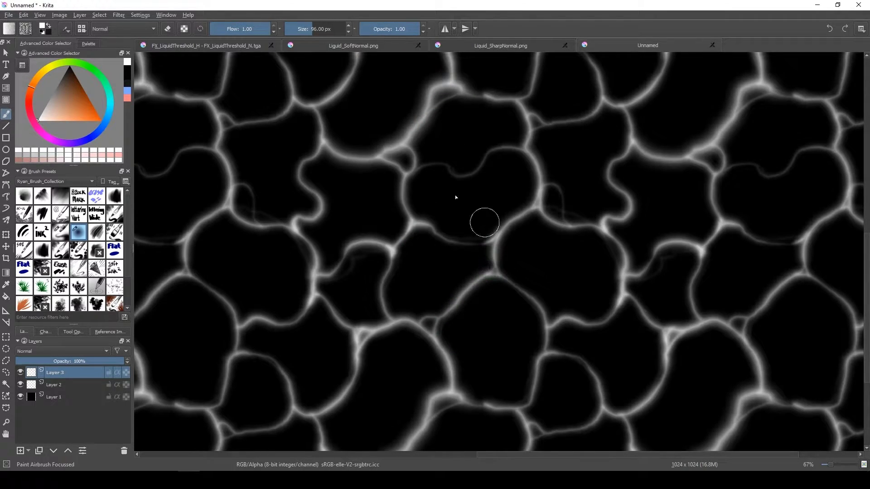
Step: Hide the Layer 2 sketch and lower the opacity of Layer 3 to 76%
left_click(20, 384)
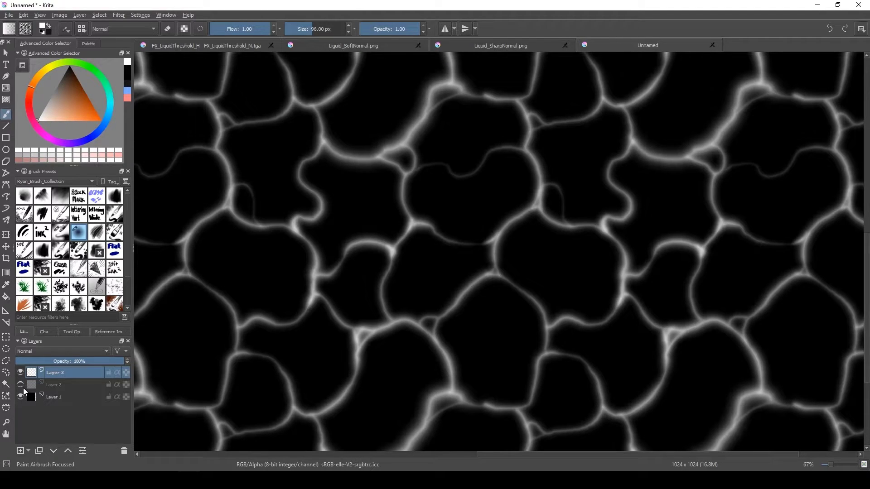
left_click_drag(406, 257, 620, 132)
key("ctrl+z")
mouse_move(411, 285)
left_mouse_down()
mouse_move(499, 263)
mouse_move(474, 379)
mouse_move(201, 346)
left_mouse_up()
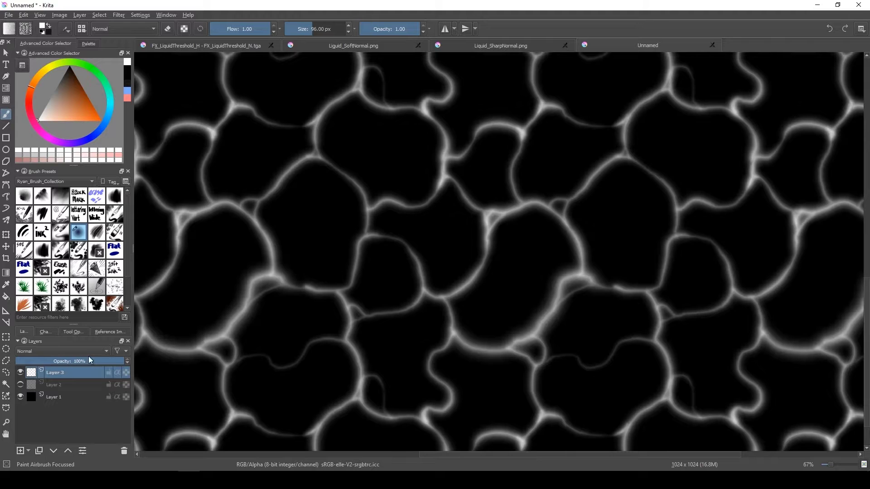
left_click(99, 361)
Step: Duplicate Layer 3 and apply a Gaussian Blur with a 100 px horizontal and vertical radius to the copy
key("ctrl+j")
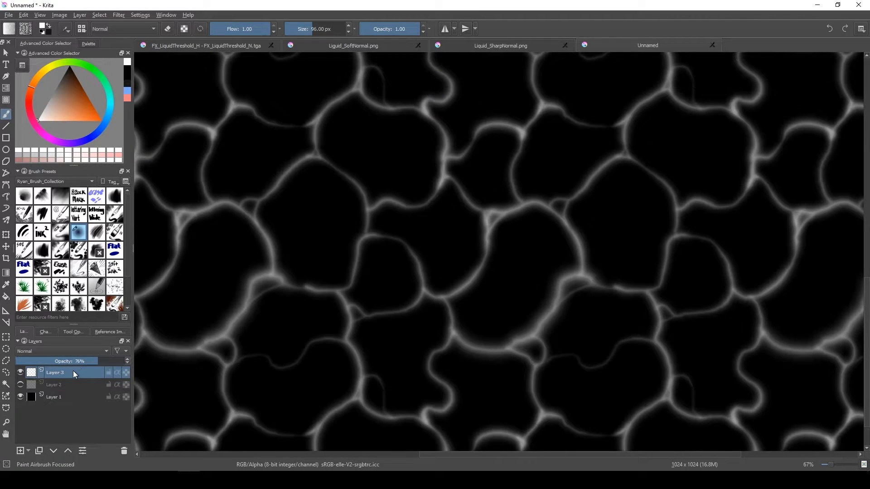
left_click(98, 15)
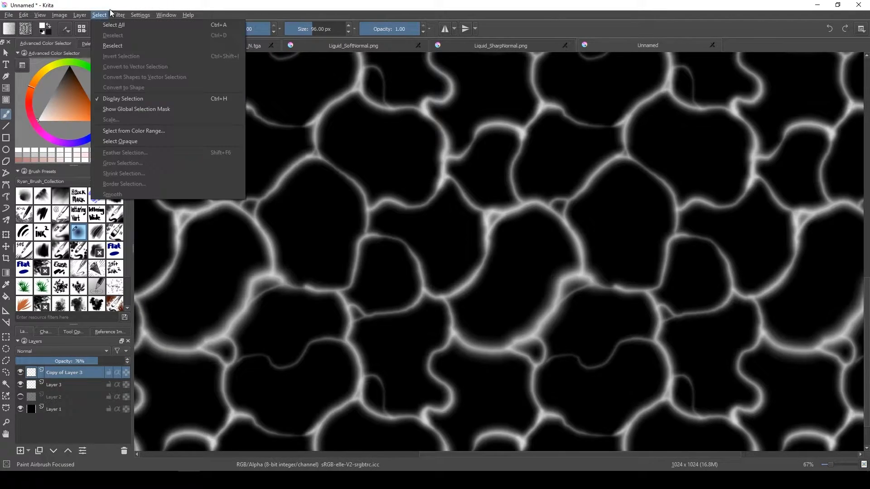
mouse_move(119, 15)
mouse_move(136, 56)
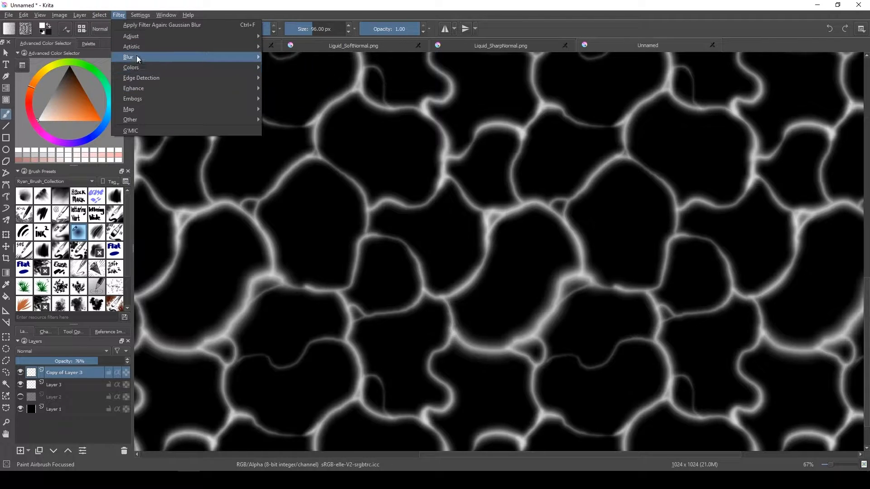
left_click(285, 68)
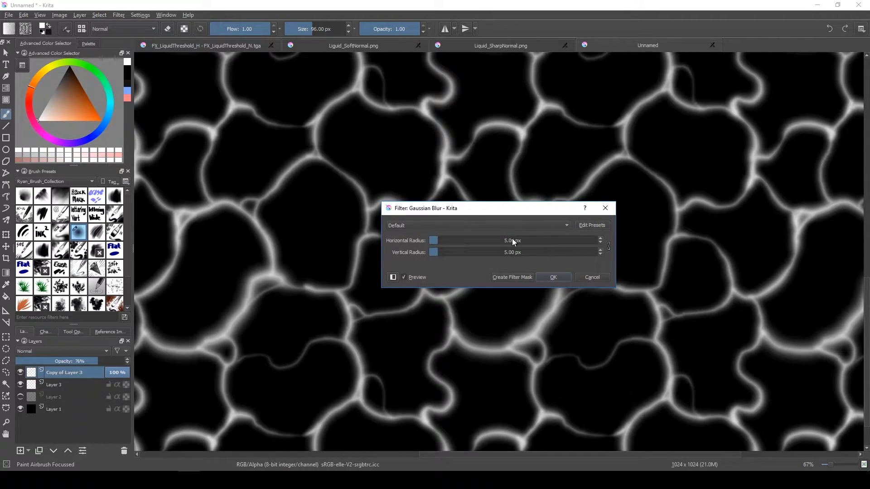
left_click_drag(512, 240, 588, 259)
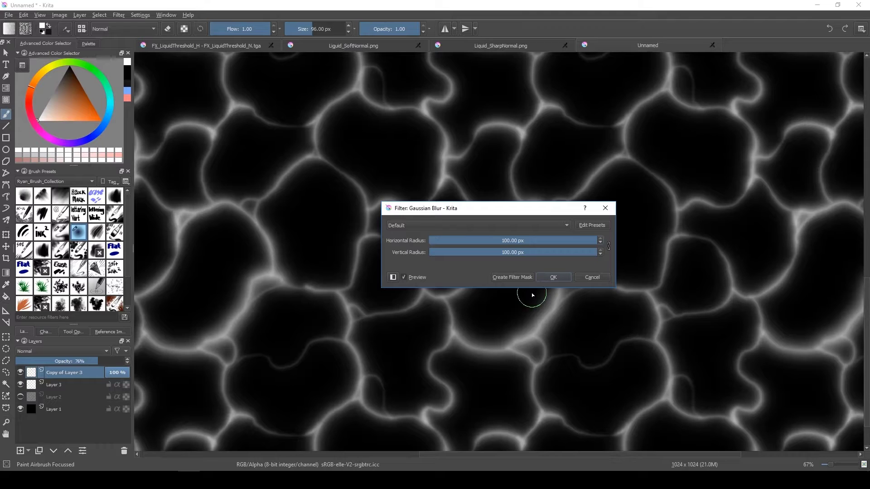
left_click(546, 277)
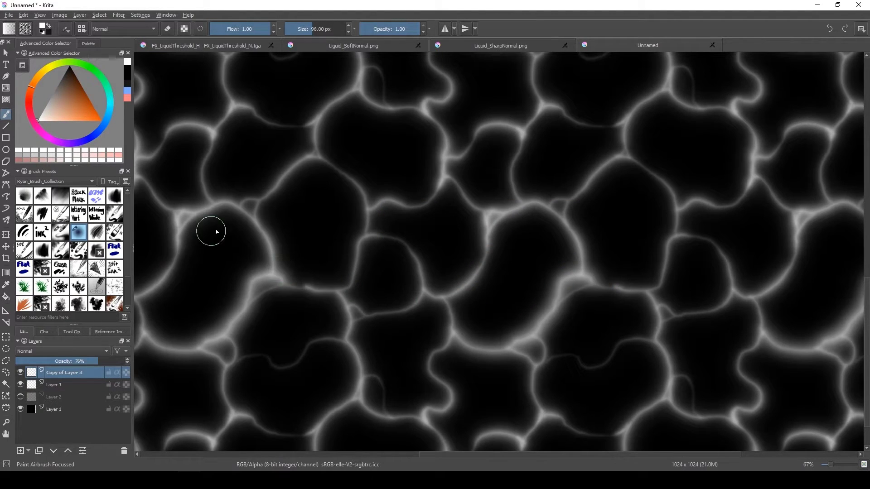
Step: Add a new top layer, fill it with dark grey and set its blending mode to Addition
left_click(20, 451)
mouse_move(61, 103)
left_mouse_down()
mouse_move(47, 77)
mouse_move(37, 78)
left_mouse_up()
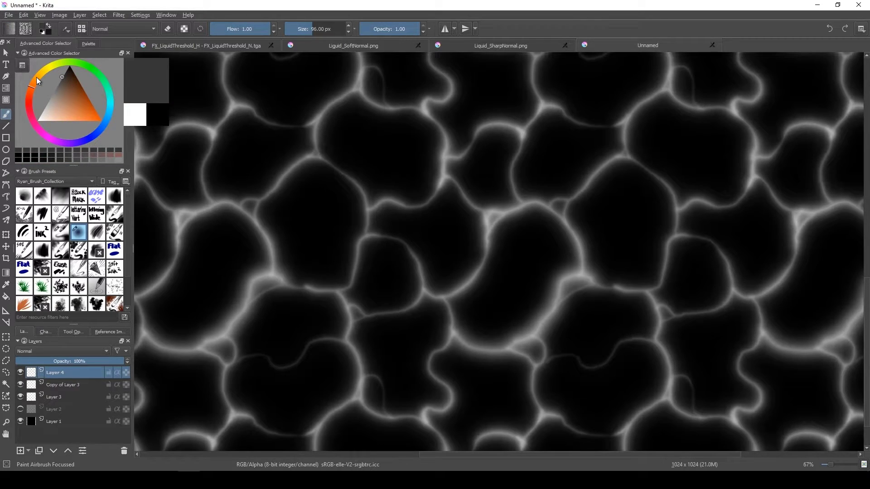
mouse_move(59, 92)
left_mouse_down()
mouse_move(56, 74)
mouse_move(3, 81)
left_mouse_up()
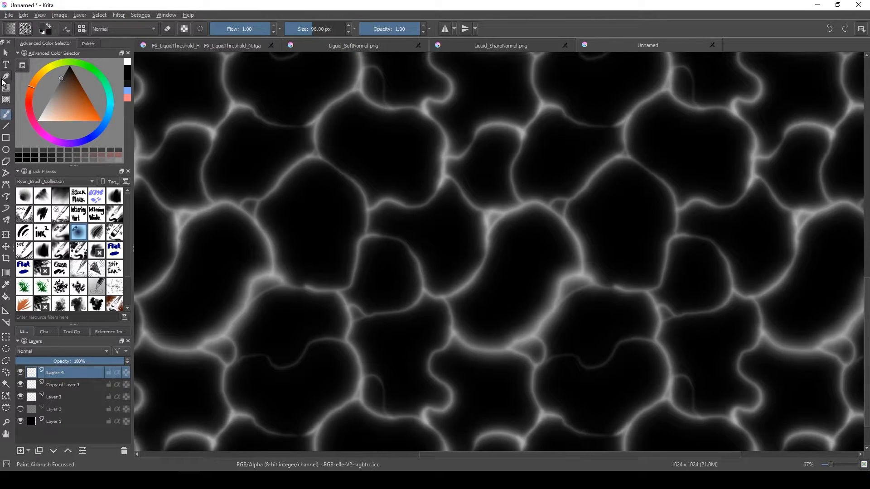
key("shift+BackSpace")
left_click(55, 352)
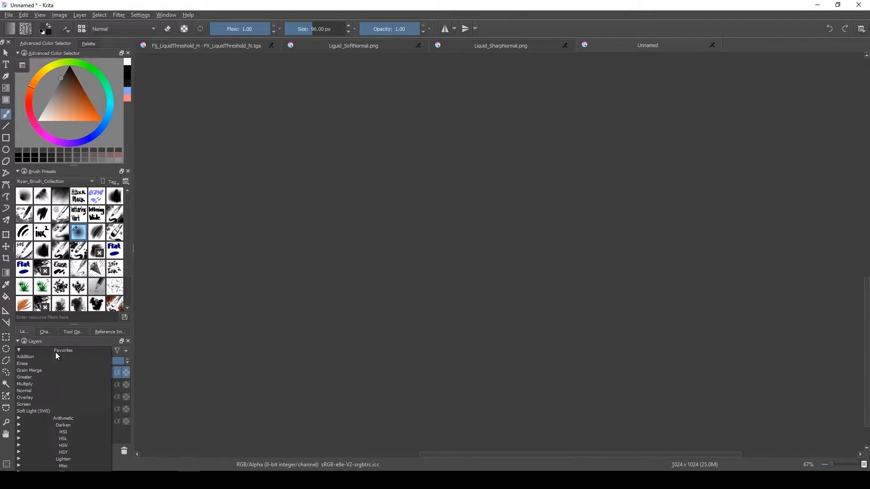
left_click(37, 359)
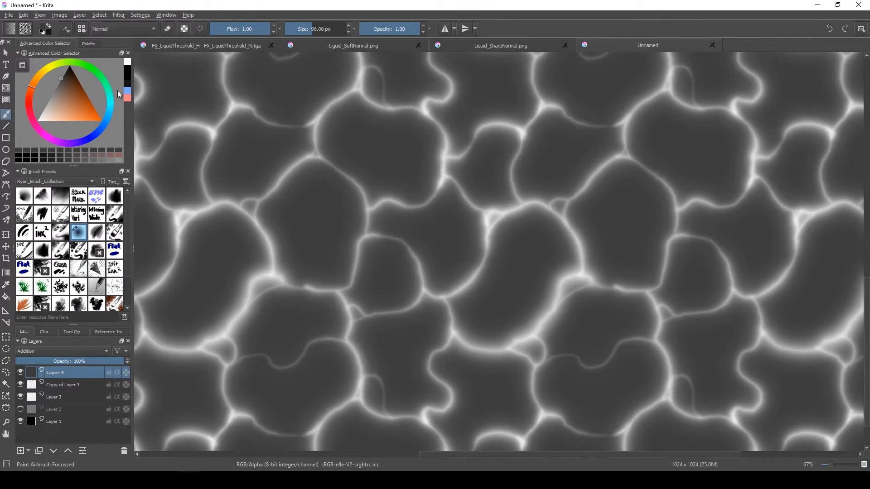
Step: Paint soft black spots inside the pentagonal cell on Layer 4 with the block_markerRound brush
left_click(129, 70)
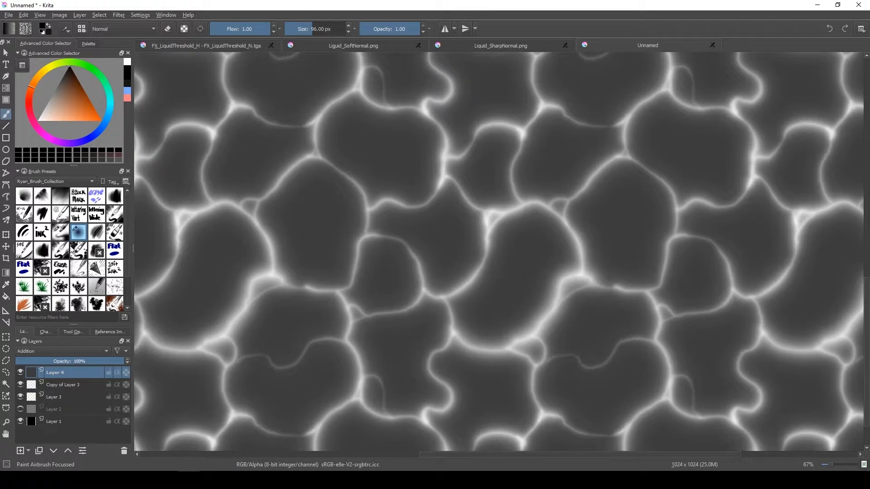
left_click(84, 200)
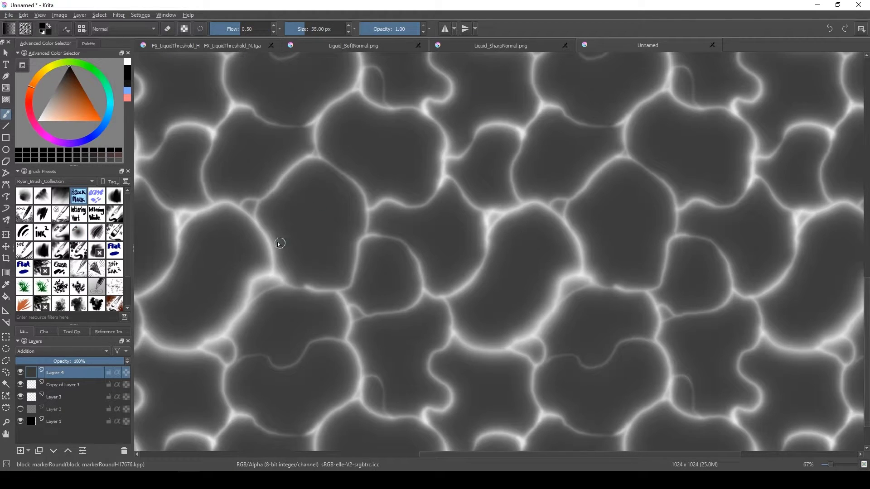
mouse_move(293, 229)
left_mouse_down()
mouse_move(299, 234)
mouse_move(297, 219)
left_mouse_up()
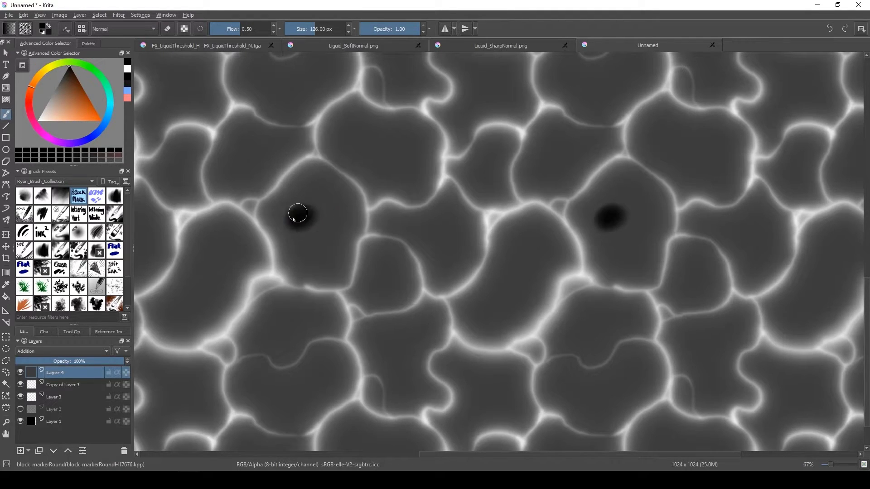
mouse_move(317, 191)
left_mouse_down()
mouse_move(343, 209)
mouse_move(330, 208)
mouse_move(347, 199)
mouse_move(341, 238)
mouse_move(353, 222)
mouse_move(340, 247)
mouse_move(334, 241)
mouse_move(291, 264)
mouse_move(322, 271)
left_mouse_up()
Step: Fill the rest of the pentagonal cell with black oval holes of varied sizes, adjusting the brush size down to 47 px
key("bracketright")
key("bracketright")
key("bracketright")
key("bracketright")
key("bracketright")
key("bracketright")
key("bracketright")
key("bracketright")
key("bracketright")
key("bracketleft")
key("bracketleft")
key("bracketleft")
key("bracketleft")
key("bracketleft")
key("bracketleft")
key("bracketleft")
key("bracketleft")
key("bracketleft")
key("bracketleft")
key("bracketleft")
key("bracketleft")
key("bracketleft")
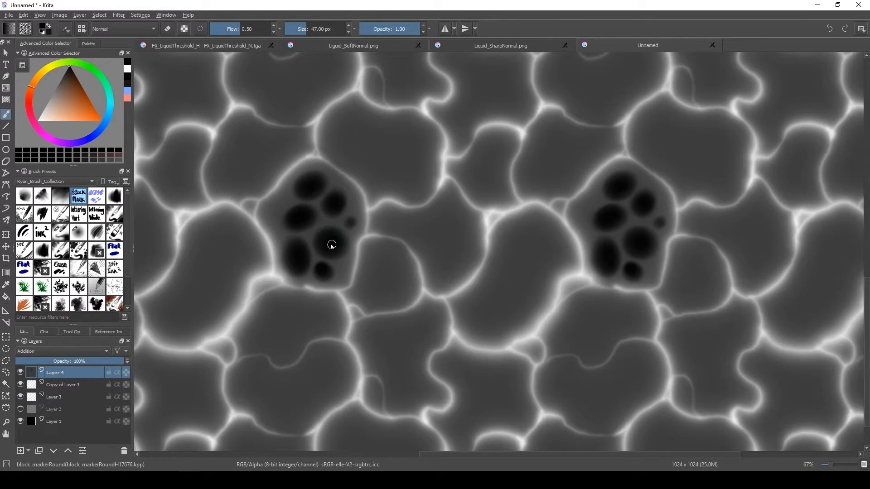
Step: Dab two small black spots along the left edge of the pentagonal cell with a 73 px brush
key("bracketright")
key("bracketright")
key("bracketright")
key("bracketleft")
key("bracketright")
left_click(284, 200)
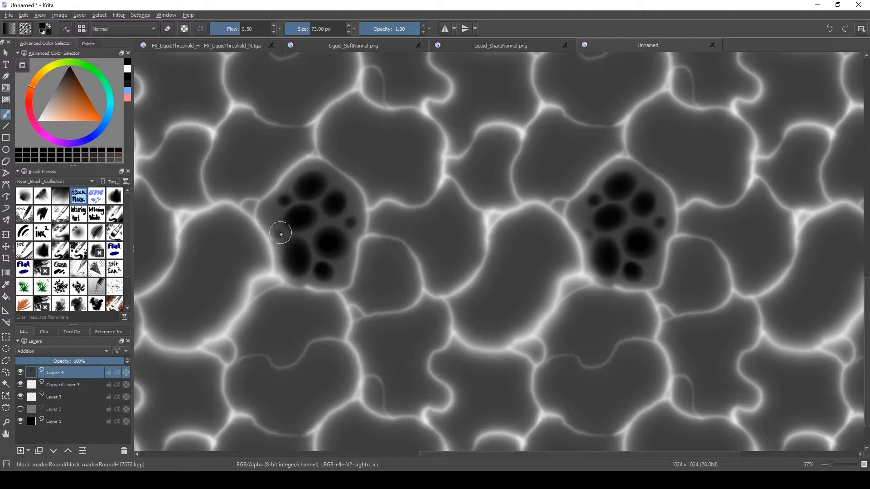
left_click(280, 233)
Step: Paint small black spots in the narrow arm, upper tip and middle of the heart-shaped cell beside the pentagonal one
key("bracketright")
left_click(385, 220)
mouse_move(393, 221)
left_mouse_down()
mouse_move(403, 226)
mouse_move(429, 220)
mouse_move(458, 171)
mouse_move(419, 218)
mouse_move(436, 227)
mouse_move(425, 222)
mouse_move(420, 237)
mouse_move(426, 226)
mouse_move(430, 253)
left_mouse_up()
key("bracketright")
key("bracketright")
key("bracketleft")
key("bracketleft")
key("bracketleft")
left_click_drag(449, 199, 452, 211)
Step: Paint larger black oval holes in the centre and lower part of the heart-shaped cell with a 110 px brush
key("bracketright")
key("bracketright")
key("bracketright")
key("bracketright")
mouse_move(422, 225)
left_mouse_down()
mouse_move(416, 237)
mouse_move(429, 224)
left_mouse_up()
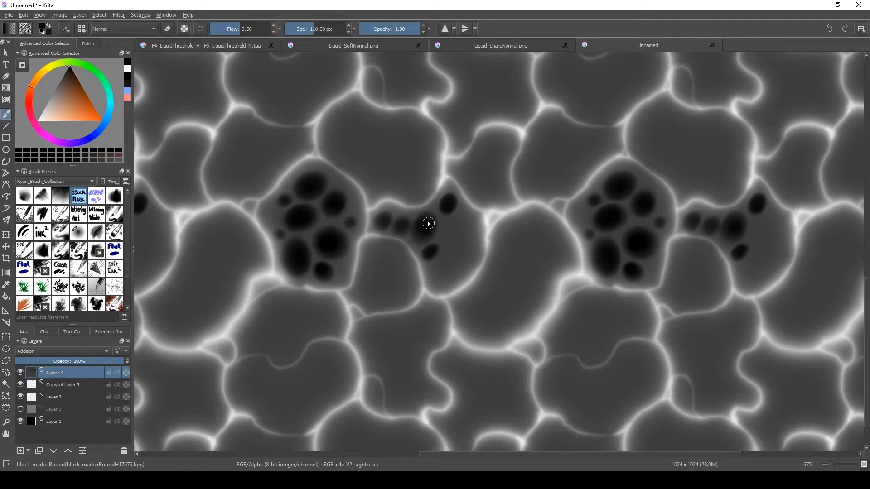
key("ctrl+z")
mouse_move(460, 232)
left_mouse_down()
mouse_move(463, 225)
mouse_move(464, 257)
left_mouse_up()
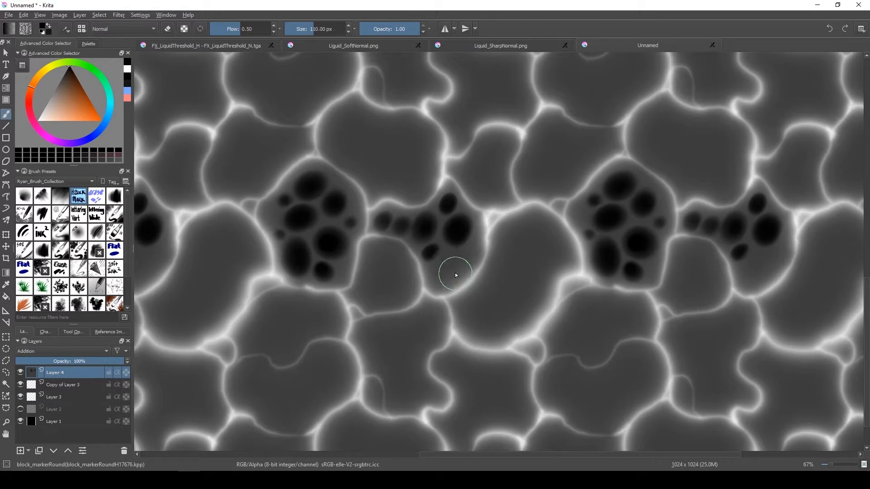
key("ctrl+z")
left_click_drag(456, 233, 463, 231)
left_click_drag(449, 261, 444, 270)
Step: Reduce the brush size and fill the small rounded cell below the heart-shaped one with small black spots
key("bracketleft")
key("bracketleft")
key("bracketleft")
key("bracketleft")
key("bracketleft")
key("bracketleft")
key("bracketleft")
key("bracketleft")
key("bracketleft")
key("bracketleft")
key("bracketleft")
key("bracketleft")
left_click(402, 225)
left_click_drag(383, 220, 399, 175)
left_click_drag(393, 246, 414, 224)
left_click(391, 210)
left_click(419, 246)
left_click(379, 225)
left_click(371, 250)
Step: Fill the irregular cell below the small rounded cell with larger black holes and a few smaller spots between them
key("bracketright")
key("bracketright")
key("bracketright")
key("bracketright")
key("bracketright")
key("bracketright")
key("bracketright")
key("bracketright")
left_click(378, 289)
mouse_move(398, 306)
left_mouse_down()
mouse_move(389, 314)
mouse_move(406, 340)
mouse_move(381, 351)
left_mouse_up()
left_click(406, 284)
key("ctrl+z")
left_click(432, 345)
mouse_move(428, 282)
left_mouse_down()
mouse_move(404, 279)
mouse_move(436, 277)
left_mouse_up()
key("bracketleft")
key("bracketleft")
key("bracketleft")
key("bracketleft")
key("bracketleft")
left_click(400, 280)
Step: Paint large black holes and a small spot in the lower half of the big cell divided by a thin line
key("bracketright")
key("bracketright")
key("bracketright")
key("bracketright")
key("bracketright")
left_click_drag(335, 318, 333, 321)
left_click_drag(299, 352, 296, 361)
mouse_move(263, 336)
left_mouse_down()
mouse_move(255, 341)
mouse_move(299, 362)
left_mouse_up()
key("ctrl+z")
left_click_drag(338, 346, 341, 315)
left_click(354, 334)
Step: Paint black oval holes of decreasing size in the upper half of the big cell divided by a thin line
key("bracketright")
key("bracketright")
key("bracketright")
key("bracketright")
key("bracketright")
key("bracketright")
mouse_move(304, 267)
left_mouse_down()
mouse_move(299, 277)
mouse_move(300, 267)
mouse_move(334, 273)
left_mouse_up()
key("bracketleft")
key("bracketleft")
key("bracketleft")
mouse_move(297, 300)
left_mouse_down()
mouse_move(265, 297)
mouse_move(310, 247)
mouse_move(308, 274)
mouse_move(263, 294)
left_mouse_up()
key("bracketleft")
key("bracketleft")
left_click(273, 268)
left_click_drag(338, 274, 335, 262)
Step: Paint black oval holes of varied sizes in the cell to the upper left of the pentagonal cell
key("bracketright")
left_click_drag(564, 90, 421, 168)
left_click_drag(412, 201, 401, 207)
left_click_drag(436, 210, 433, 215)
left_click_drag(415, 166, 420, 173)
mouse_move(449, 183)
left_mouse_down()
mouse_move(433, 191)
mouse_move(474, 175)
left_mouse_up()
left_click(431, 194)
Step: Fill the small cell at the far left of that group with black holes and small spots
key("bracketright")
left_click_drag(357, 178, 365, 179)
left_click_drag(354, 209, 349, 219)
left_click_drag(371, 229, 370, 231)
left_click(324, 203)
left_click(338, 193)
Step: Fill the large cell to the upper right of the pentagonal cell with big black holes and small gap-filling spots
key("bracketright")
key("bracketright")
key("bracketright")
left_click_drag(214, 160, 218, 155)
left_click_drag(220, 190, 214, 192)
mouse_move(204, 155)
left_mouse_down()
mouse_move(201, 164)
mouse_move(246, 180)
mouse_move(243, 209)
left_mouse_up()
key("bracketright")
mouse_move(281, 215)
left_mouse_down()
mouse_move(237, 122)
mouse_move(283, 210)
left_mouse_up()
key("bracketleft")
key("bracketleft")
key("bracketleft")
key("bracketleft")
key("bracketleft")
key("bracketleft")
left_click_drag(294, 171, 294, 173)
key("bracketright")
key("bracketright")
key("bracketright")
left_click_drag(278, 159, 276, 162)
Step: Paint black holes across the star-shaped cell beside the big divided cell
left_click_drag(330, 139, 323, 172)
mouse_move(366, 134)
left_mouse_down()
mouse_move(367, 116)
mouse_move(338, 107)
left_mouse_up()
left_click_drag(313, 90, 312, 91)
left_click(385, 98)
Step: Fill the bean-shaped cell with large black oval holes, adding smaller spots near its end with a reduced brush
left_click_drag(389, 123, 339, 284)
left_click_drag(291, 208, 301, 216)
left_click_drag(320, 176, 331, 196)
left_click_drag(323, 146, 324, 127)
key("bracketleft")
mouse_move(353, 175)
left_mouse_down()
mouse_move(350, 152)
mouse_move(368, 141)
left_mouse_up()
left_click_drag(353, 119, 352, 112)
key("bracketleft")
key("bracketleft")
key("bracketleft")
key("bracketleft")
key("bracketleft")
left_click(336, 107)
Step: Apply a Gaussian Blur with a 23.51 px horizontal and vertical radius to Layer 4
mouse_move(475, 276)
left_mouse_down()
mouse_move(401, 165)
mouse_move(339, 216)
left_mouse_up()
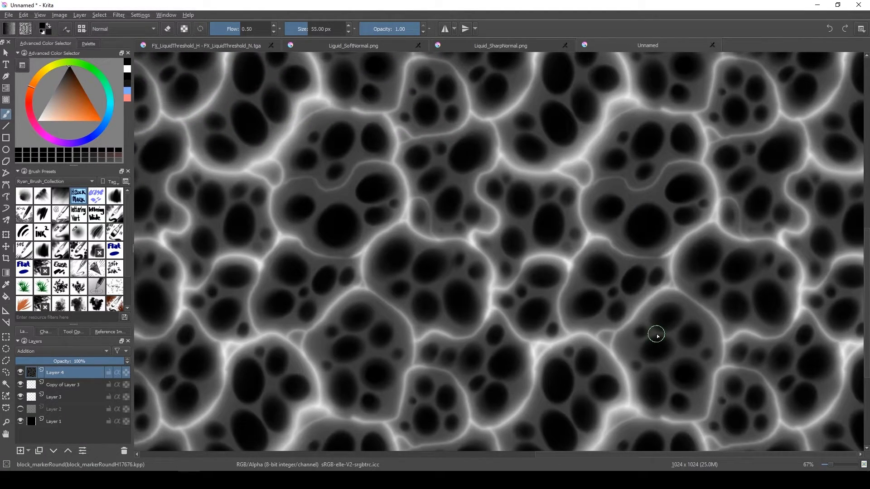
left_click(117, 17)
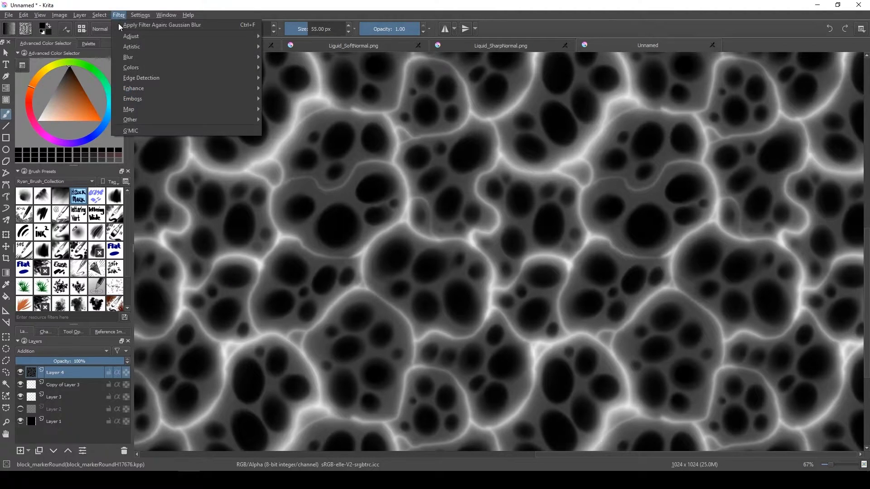
mouse_move(137, 59)
left_click(303, 70)
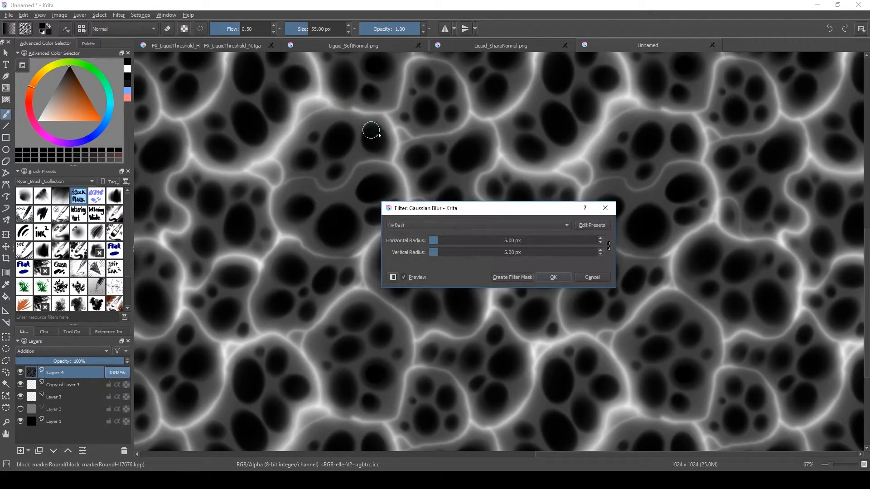
left_click(470, 239)
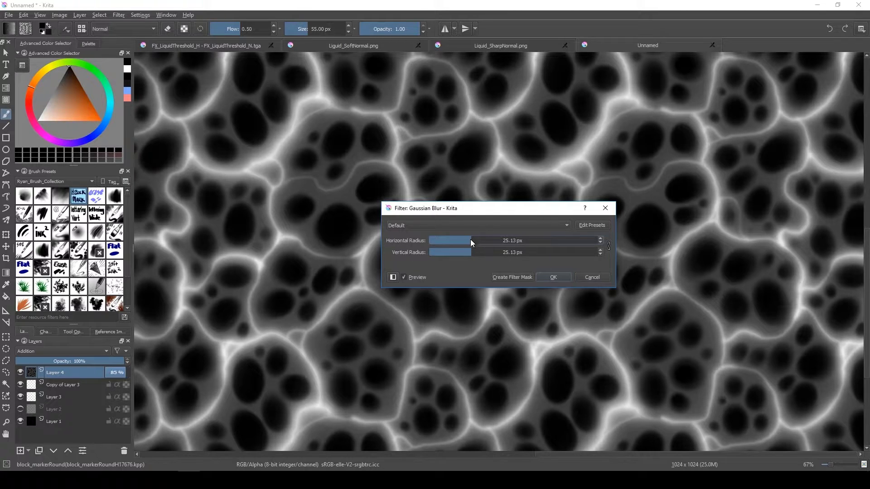
left_click(469, 239)
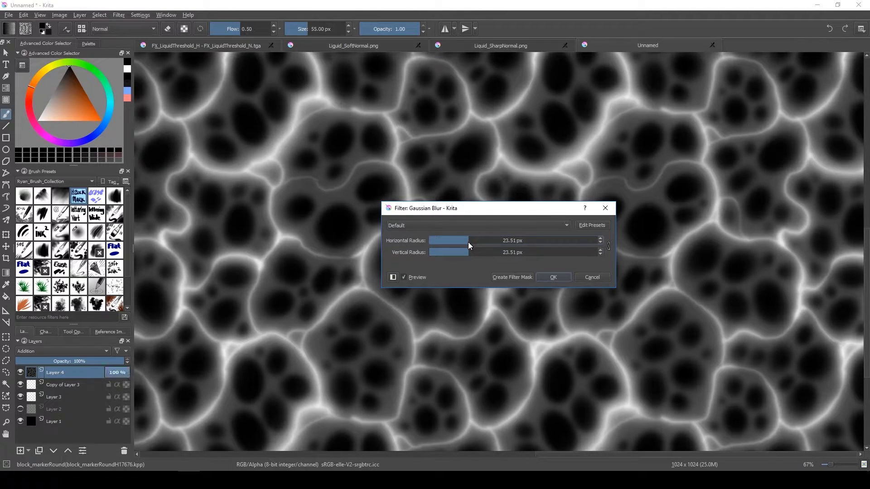
left_click(545, 276)
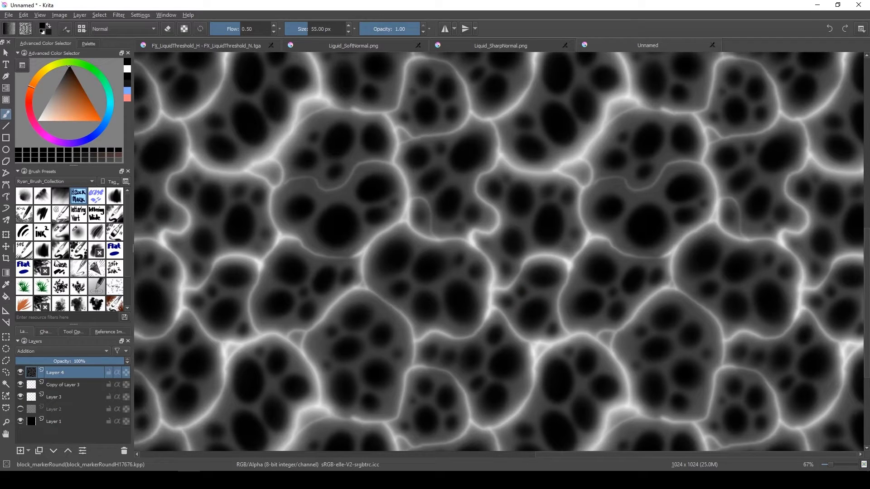
Step: Darken the interiors of the divided cell and the wide cell below it using the large black Paint Airbrush preset
left_click(67, 237)
key("bracketright")
key("bracketright")
key("bracketright")
key("bracketright")
key("bracketright")
key("bracketright")
key("bracketright")
key("bracketright")
key("bracketright")
key("bracketright")
key("bracketright")
key("bracketright")
key("bracketright")
key("bracketright")
key("bracketright")
key("bracketright")
key("bracketright")
key("bracketright")
key("bracketright")
key("bracketright")
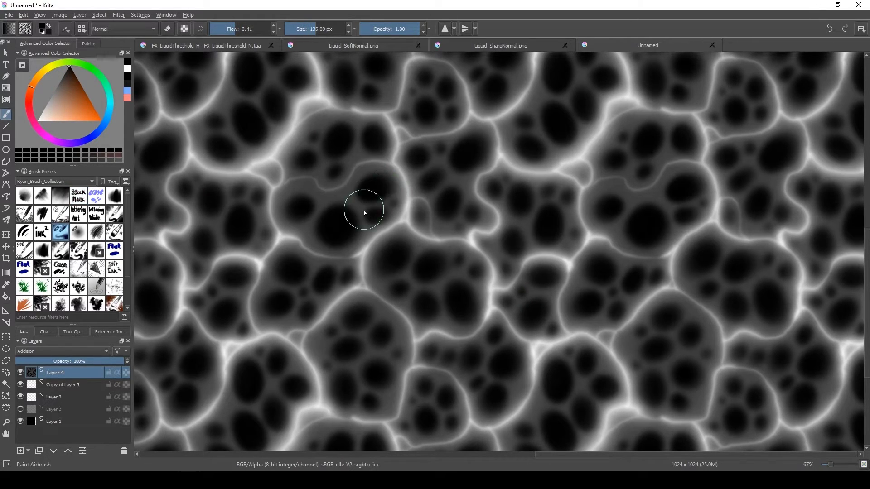
key("bracketleft")
key("bracketleft")
key("bracketleft")
key("bracketleft")
key("bracketleft")
key("bracketleft")
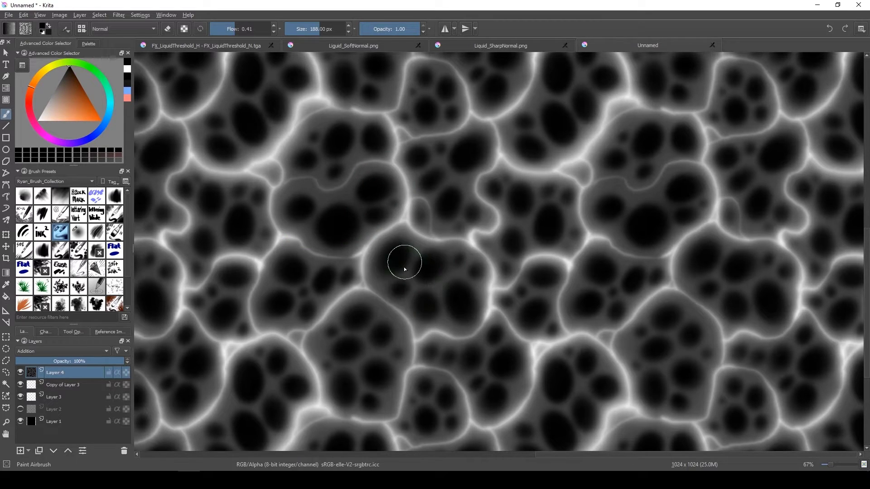
key("bracketright")
key("bracketright")
key("bracketright")
key("bracketright")
mouse_move(449, 289)
left_mouse_down()
mouse_move(424, 312)
mouse_move(400, 277)
left_mouse_up()
mouse_move(349, 335)
left_mouse_down()
mouse_move(361, 397)
mouse_move(361, 380)
left_mouse_up()
Step: Shade between the holes of the neighbouring lower cells with soft black strokes from a slightly smaller airbrush
key("bracketleft")
key("bracketleft")
key("bracketleft")
key("bracketleft")
key("bracketleft")
key("bracketleft")
key("bracketleft")
mouse_move(251, 379)
left_mouse_down()
mouse_move(403, 251)
mouse_move(393, 296)
left_mouse_up()
left_click_drag(338, 215, 344, 261)
mouse_move(281, 340)
left_mouse_down()
mouse_move(300, 390)
mouse_move(422, 341)
left_mouse_up()
mouse_move(317, 329)
left_mouse_down()
mouse_move(333, 272)
mouse_move(290, 277)
left_mouse_up()
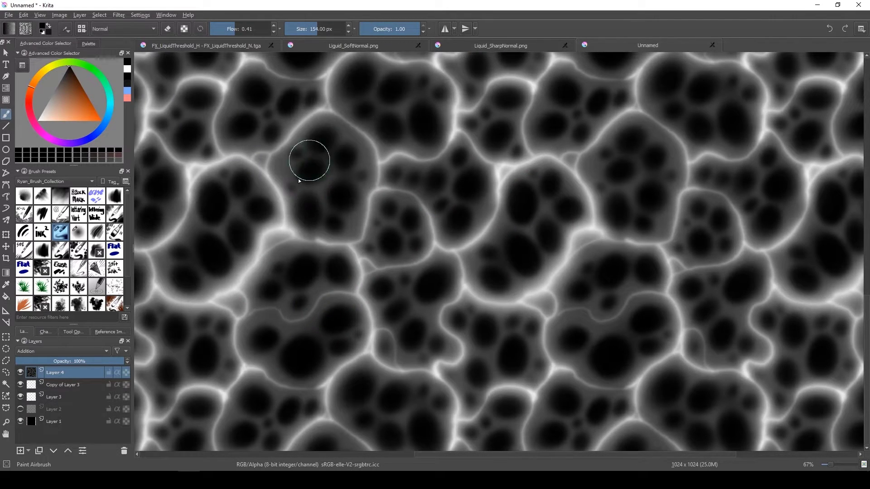
Step: Add small soft black spots near the left edge of the pentagonal cell with the airbrush reduced to about 84 px
key("bracketleft")
key("bracketleft")
key("bracketleft")
key("bracketleft")
key("bracketleft")
key("bracketleft")
key("bracketleft")
key("bracketleft")
key("bracketleft")
left_click_drag(284, 169, 282, 169)
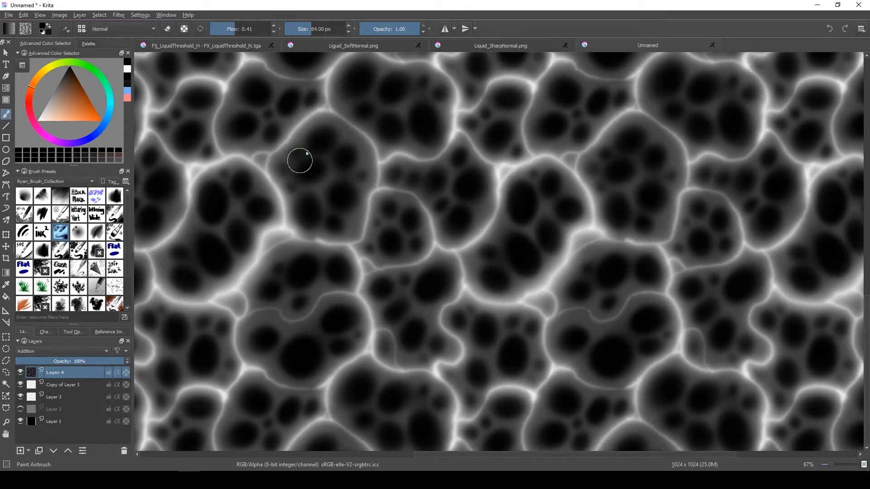
key("bracketright")
key("bracketright")
key("bracketright")
key("bracketright")
key("bracketright")
key("bracketright")
key("bracketright")
key("bracketright")
key("bracketright")
key("bracketright")
key("bracketright")
key("bracketright")
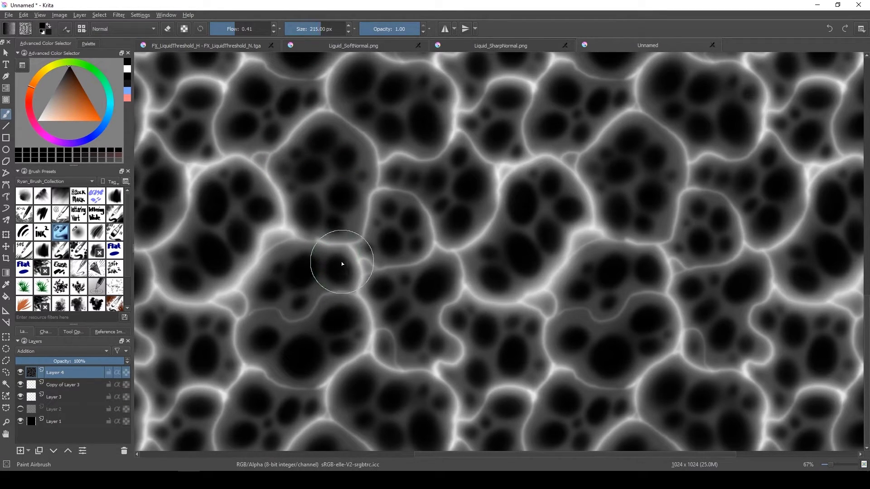
key("bracketright")
key("bracketright")
key("bracketright")
key("bracketright")
Step: Preview a Threshold filter layer over the texture with the threshold level raised to 204 and 251, and discard it
left_click(28, 450)
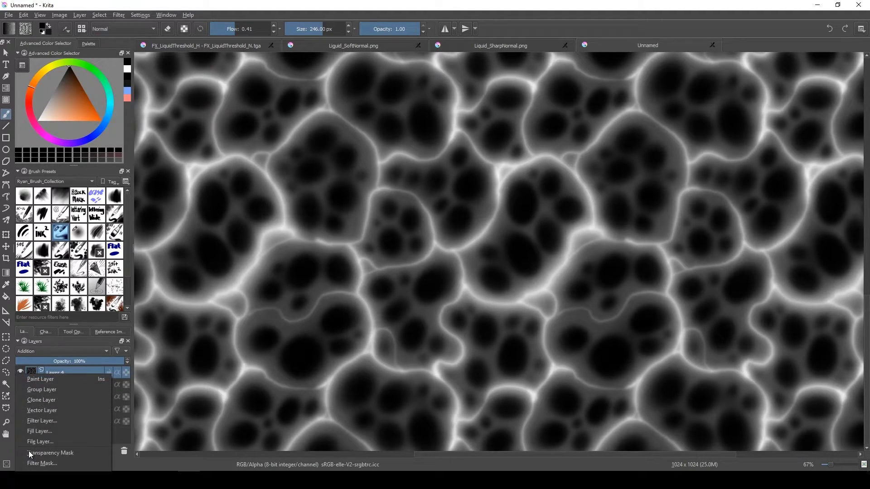
left_click(42, 423)
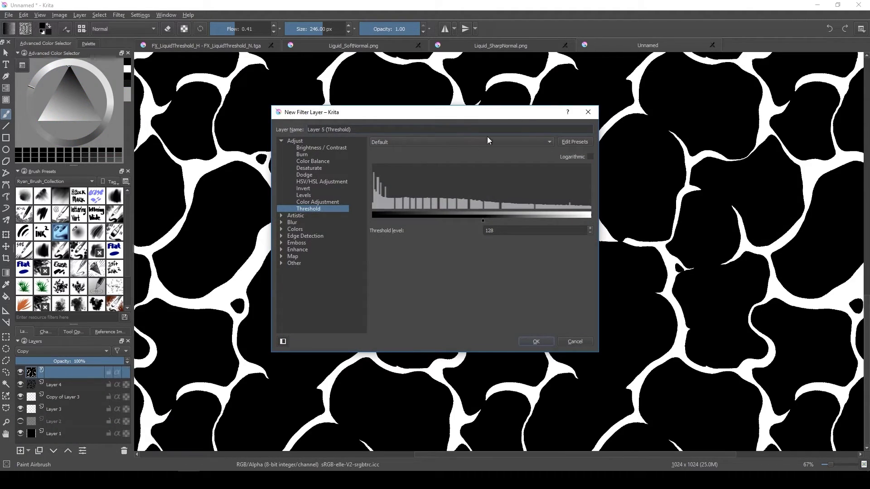
left_click_drag(357, 108, 584, 96)
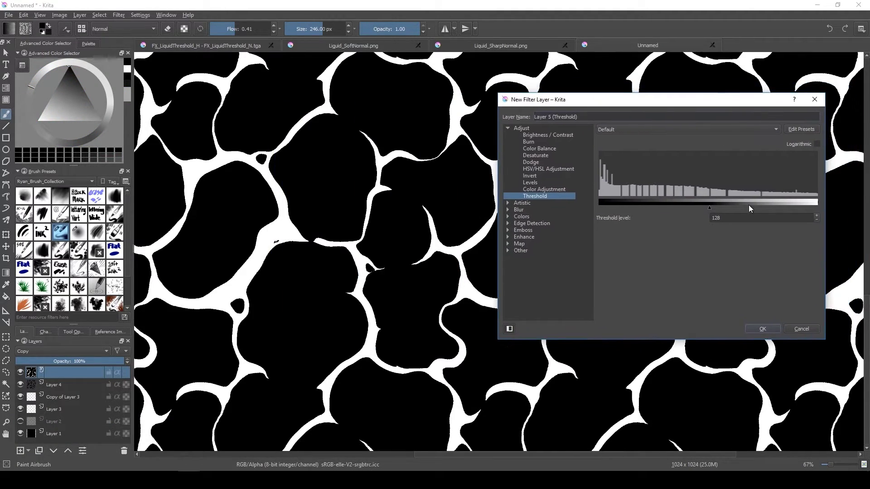
left_click_drag(709, 204, 775, 207)
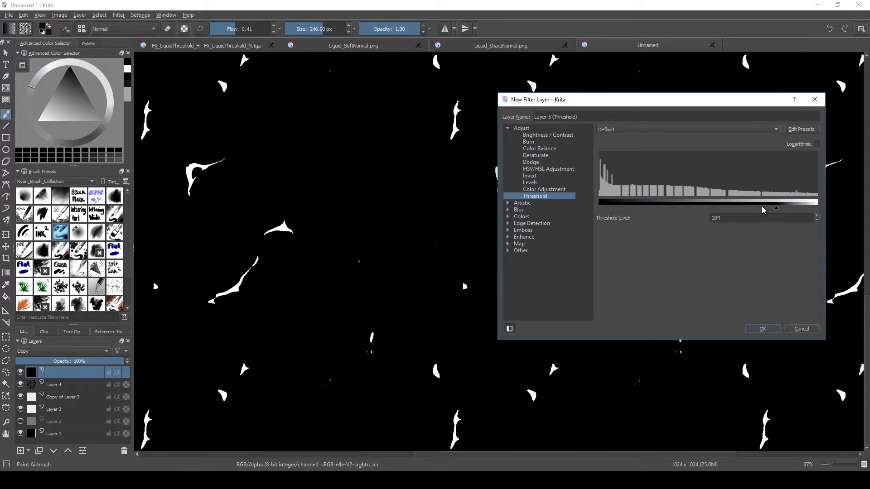
left_click_drag(778, 207, 824, 211)
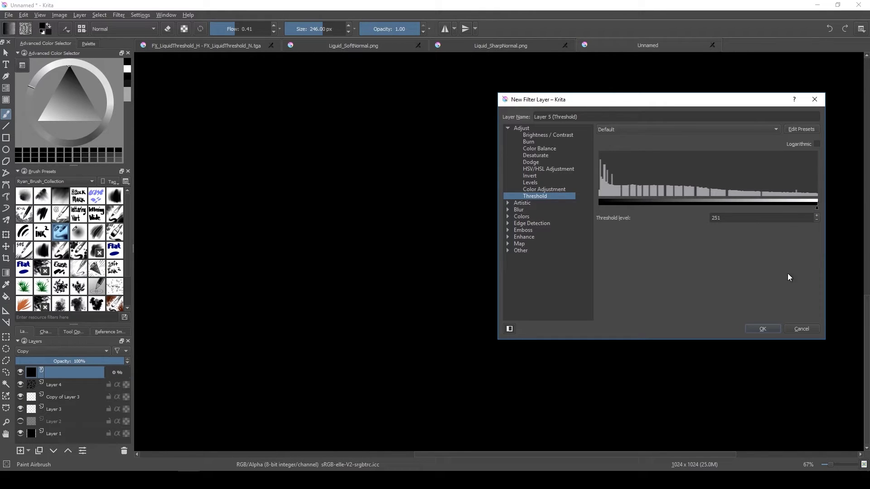
left_click(802, 327)
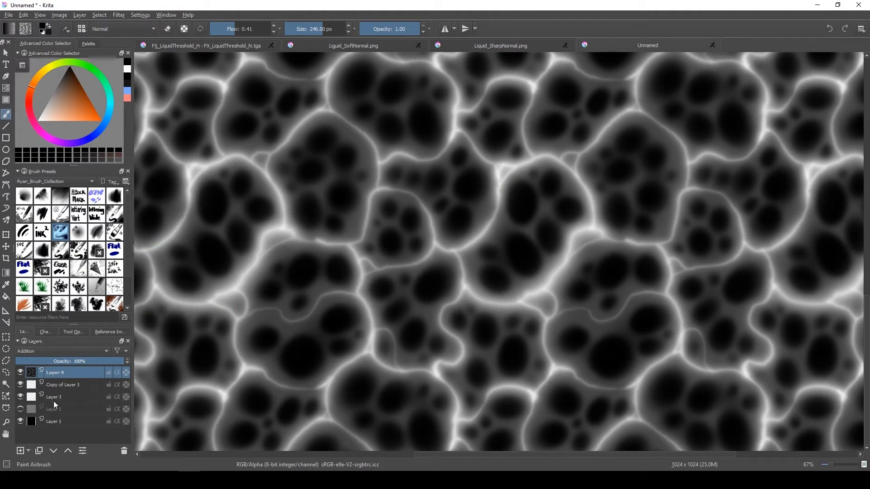
Step: Merge Layer 4, Copy of Layer 3 and Layer 3 together into a single layer
key("ctrl+e")
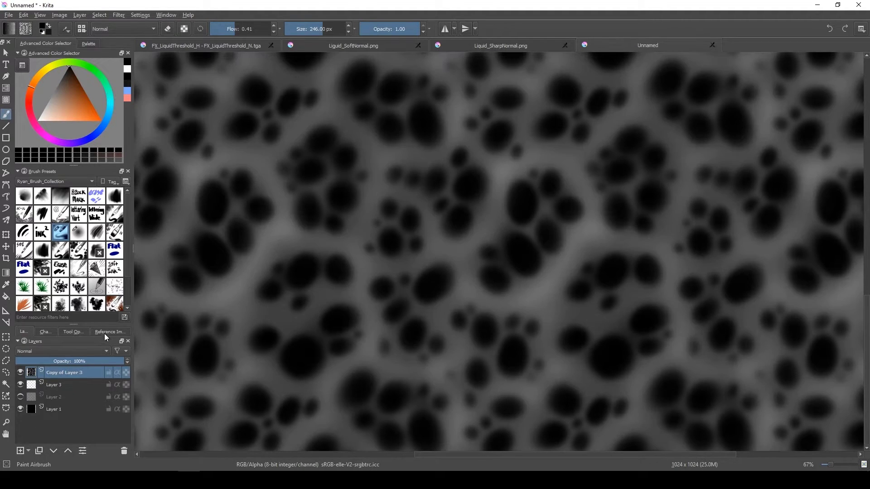
key("ctrl+z")
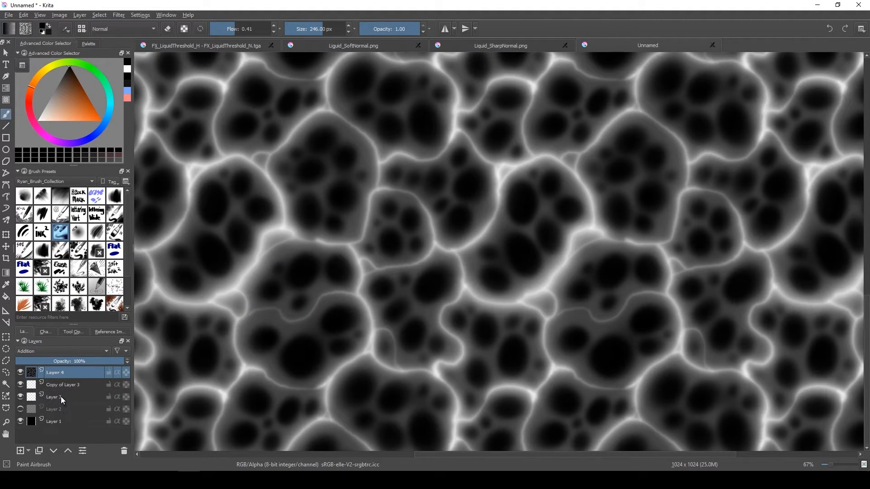
left_click(61, 396, "shift")
key("ctrl+e")
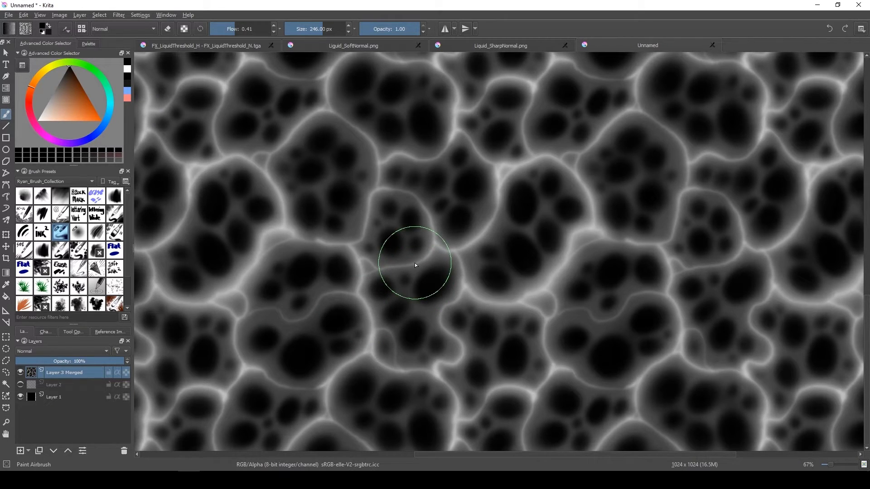
Step: Paint white highlight dots along the web strand beneath the pentagonal cell with the Paint Airbrush Focussed preset
left_click(127, 71)
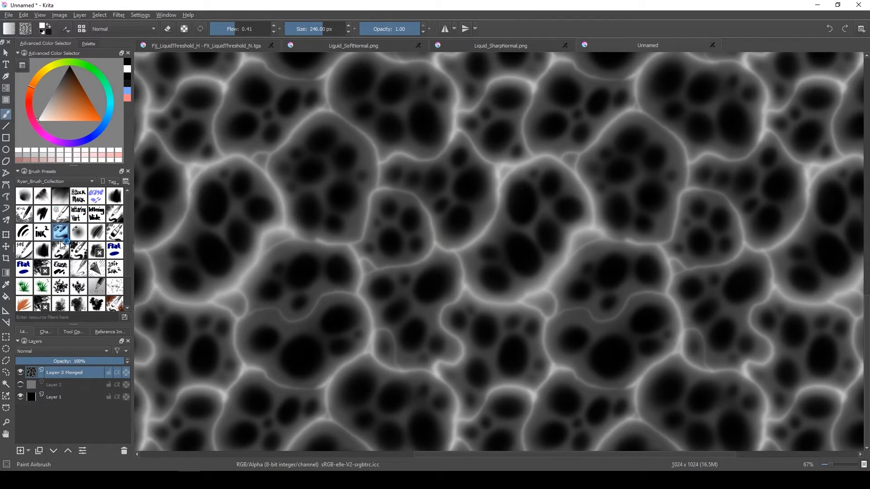
left_click(79, 232)
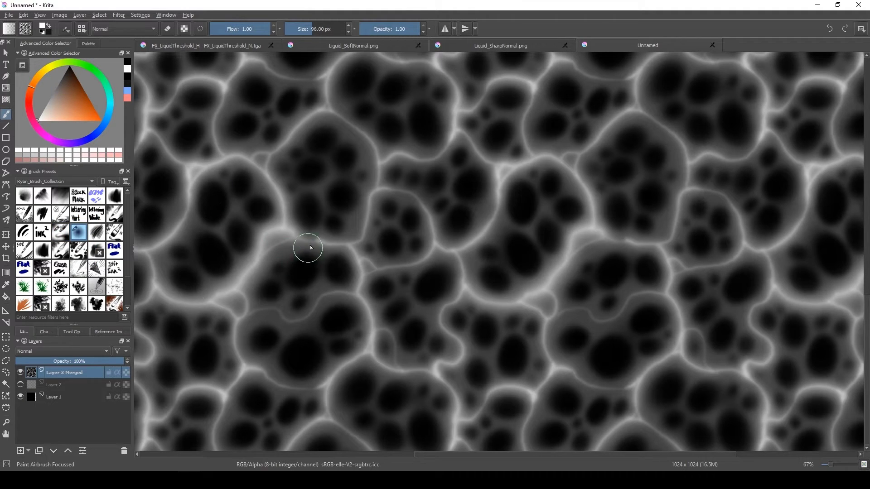
left_click_drag(317, 243, 321, 243)
left_click(318, 241)
mouse_move(335, 246)
left_mouse_down()
mouse_move(350, 246)
mouse_move(358, 262)
left_mouse_up()
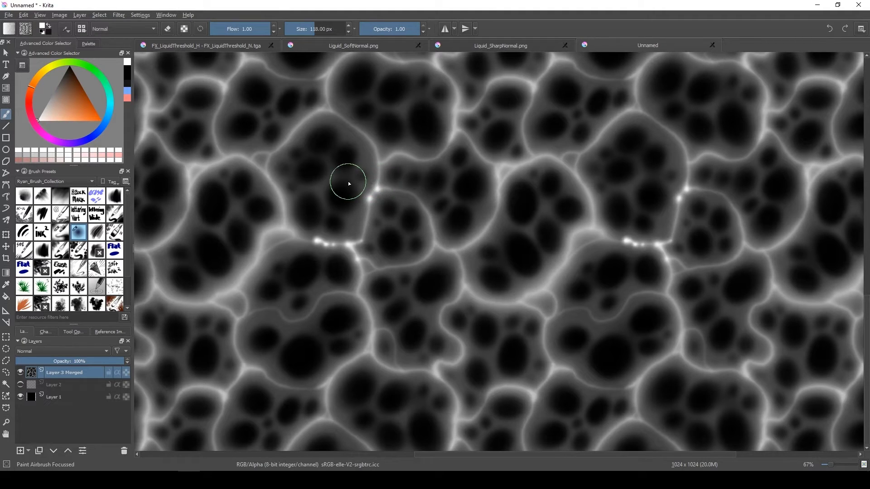
Step: Dot white highlights between the pentagonal cell's holes, around the adjoining small rounded cell and down the neighbouring strand
left_click_drag(319, 187, 320, 217)
left_click(320, 188)
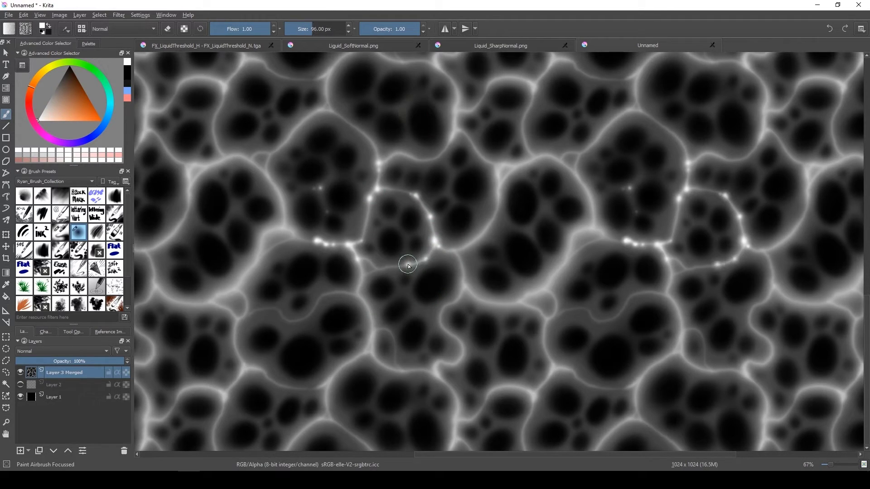
key("bracketleft")
left_click_drag(361, 283, 358, 297)
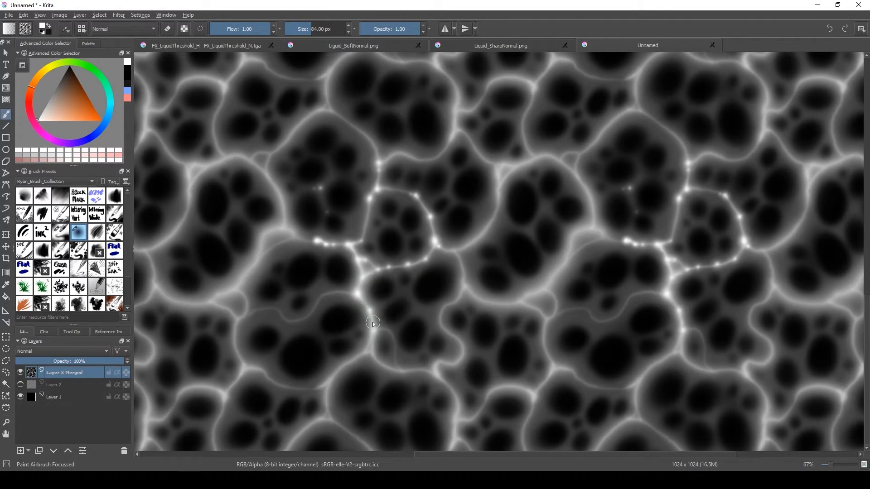
Step: Add white highlights inside the small rounded cell, around the tiny loop below it and on the adjacent wavy strand
left_click_drag(442, 309, 438, 314)
key("bracketleft")
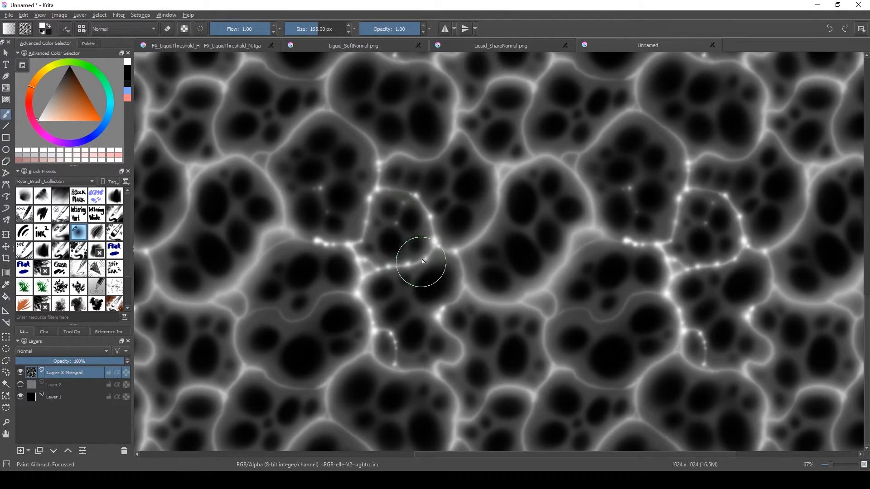
left_click_drag(463, 282, 416, 281)
key("bracketleft")
key("bracketleft")
key("bracketleft")
key("bracketleft")
key("bracketleft")
key("bracketleft")
key("bracketleft")
Step: Rotate the whole image 90° clockwise
left_click(59, 15)
mouse_move(175, 87)
left_click(281, 100)
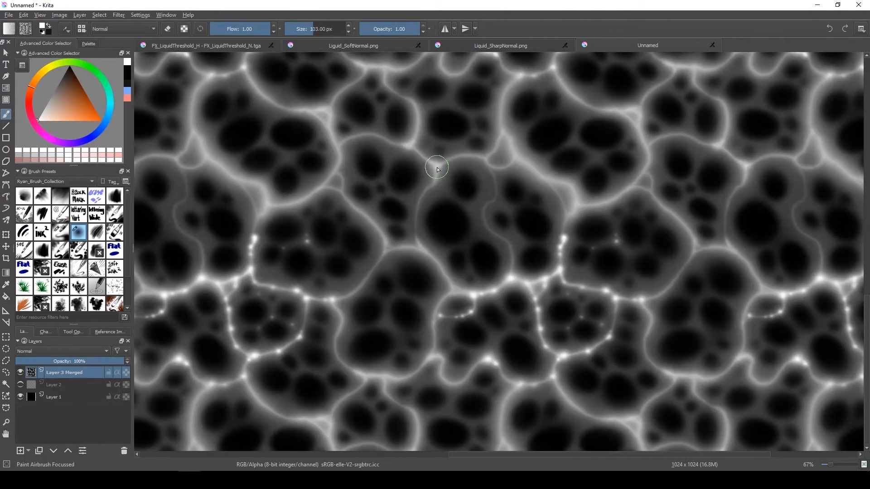
Step: Paint white highlights of varied size along the strands bordering the tall bean-shaped cell and the strand above it
key("bracketright")
key("bracketright")
mouse_move(418, 239)
left_mouse_down()
mouse_move(452, 287)
mouse_move(433, 329)
left_mouse_up()
left_click_drag(445, 380, 453, 387)
key("bracketright")
key("bracketright")
key("bracketright")
key("bracketright")
key("bracketright")
key("bracketright")
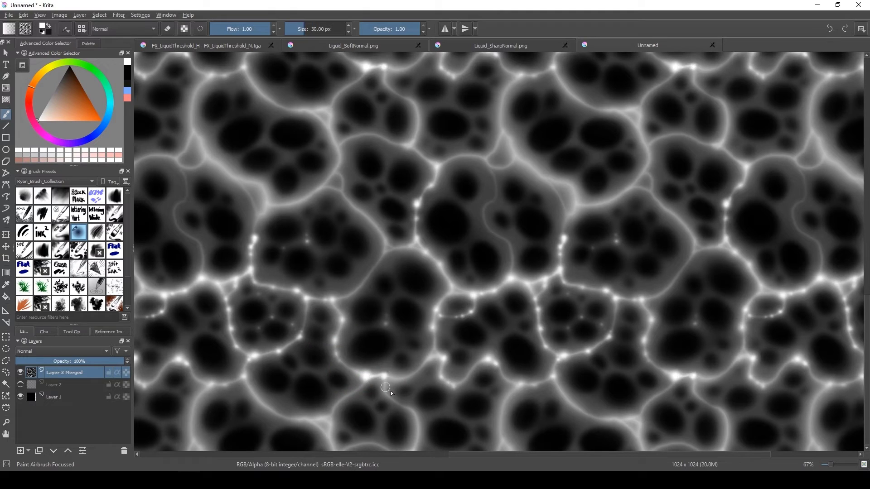
Step: Scatter white highlight dots around the outline and inside of the irregular cell beneath the wavy strand
left_click_drag(382, 380, 418, 422)
left_click_drag(417, 375, 397, 380)
mouse_move(500, 176)
left_mouse_down()
mouse_move(407, 366)
mouse_move(400, 406)
left_mouse_up()
key("bracketright")
key("bracketright")
key("bracketright")
key("bracketright")
key("bracketright")
key("bracketright")
key("bracketright")
mouse_move(407, 318)
left_mouse_down()
mouse_move(399, 353)
mouse_move(412, 369)
mouse_move(402, 409)
mouse_move(415, 387)
mouse_move(395, 382)
mouse_move(402, 373)
mouse_move(380, 388)
mouse_move(338, 395)
left_mouse_up()
key("bracketleft")
key("bracketleft")
key("bracketleft")
key("bracketleft")
key("bracketleft")
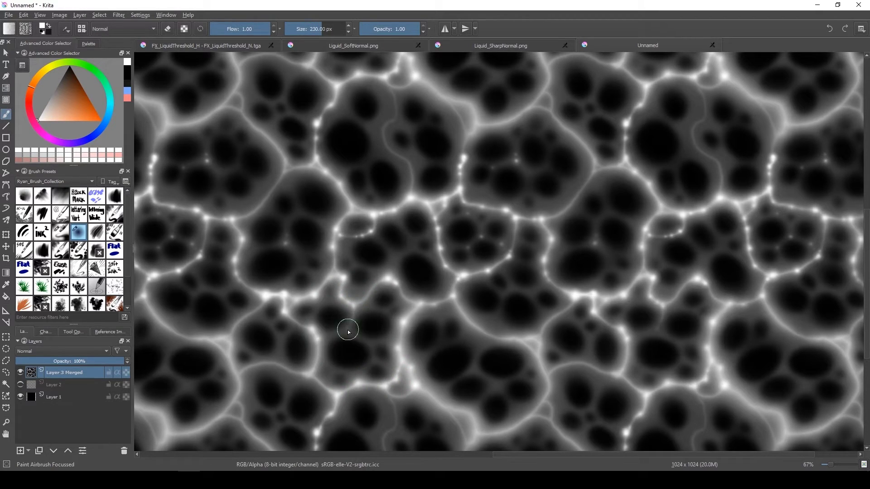
Step: Highlight the strand along the upper edge of the large cell with oval holes using white dabs from a larger brush
key("bracketright")
key("bracketright")
key("bracketright")
key("bracketright")
key("bracketright")
key("bracketright")
key("bracketright")
key("bracketright")
key("bracketright")
left_click_drag(499, 339, 523, 343)
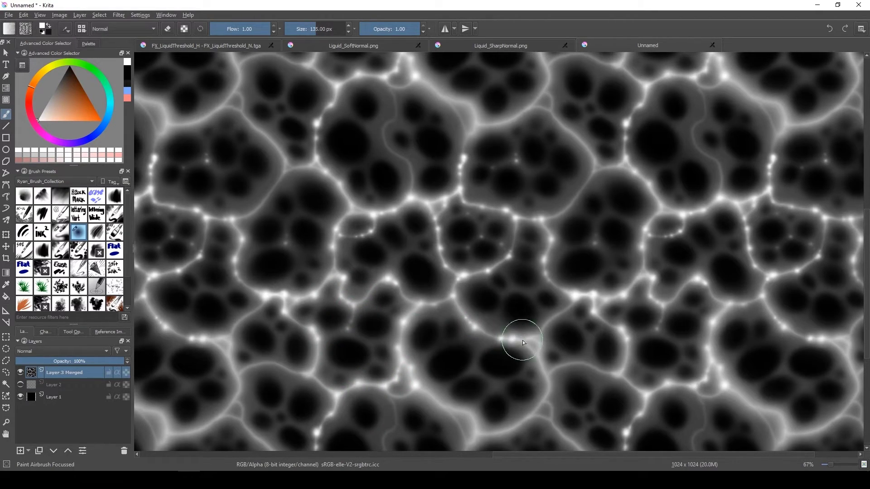
Step: Dot white highlights along the thin wavy strand inside the large round cell and along the strands bordering it
key("ctrl+m")
left_click_drag(502, 259, 550, 235)
left_click_drag(533, 266, 538, 252)
left_click_drag(549, 235, 551, 217)
left_click_drag(537, 252, 489, 276)
left_click_drag(552, 217, 534, 235)
left_click_drag(489, 277, 478, 276)
left_click(553, 345)
left_click(384, 126)
left_click(395, 120)
left_click_drag(474, 106, 416, 182)
left_click_drag(428, 195, 482, 217)
Step: Enlarge the brush to 215 px and brighten the dim curved outer strand of the cell beside the three-way junction
key("bracketright")
key("bracketright")
key("bracketright")
key("bracketright")
key("bracketright")
key("bracketright")
key("bracketright")
key("bracketright")
key("bracketright")
key("bracketright")
key("bracketright")
key("bracketright")
key("bracketright")
key("bracketright")
key("bracketright")
key("bracketright")
key("bracketright")
key("bracketright")
key("bracketright")
mouse_move(430, 164)
left_mouse_down()
mouse_move(462, 190)
mouse_move(472, 262)
left_mouse_up()
mouse_move(405, 170)
left_mouse_down()
mouse_move(390, 212)
mouse_move(394, 230)
left_mouse_up()
mouse_move(390, 249)
left_mouse_down()
mouse_move(490, 187)
mouse_move(511, 200)
left_mouse_up()
key("ctrl+z")
left_click_drag(450, 208, 413, 209)
left_click_drag(414, 209, 395, 239)
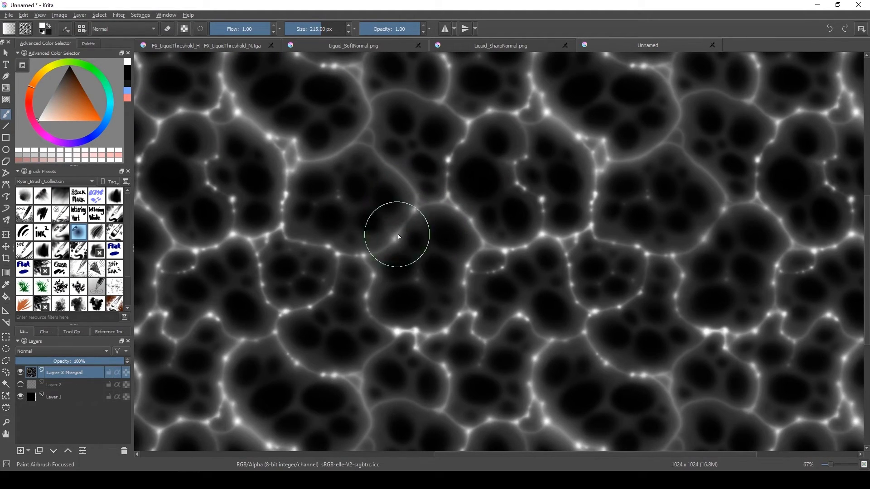
Step: Reduce the brush to 118 px and add finer white highlights at the strand junctions and between the oval holes
left_click_drag(374, 151, 417, 197)
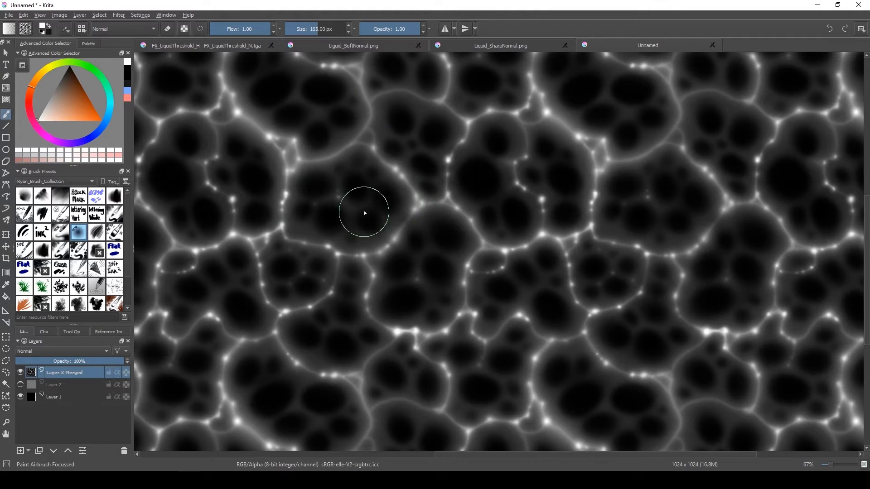
left_click_drag(368, 172, 366, 221)
left_click_drag(426, 151, 365, 151)
key("ctrl+z")
left_click_drag(370, 180, 312, 210)
mouse_move(394, 210)
left_mouse_down()
mouse_move(420, 231)
mouse_move(395, 233)
mouse_move(445, 231)
left_mouse_up()
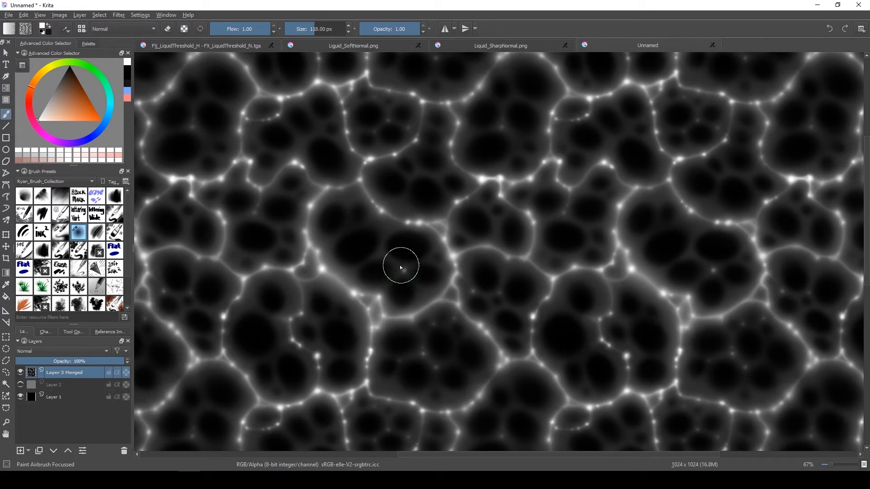
left_click_drag(443, 298, 452, 292)
Step: Enlarge the brush to 263 px and add broader white glows to the strands around the lower cells
key("bracketright")
key("bracketright")
key("bracketright")
key("bracketright")
key("bracketright")
key("bracketright")
key("bracketright")
key("bracketright")
key("bracketright")
key("bracketright")
key("bracketright")
key("bracketright")
key("bracketright")
left_click_drag(411, 177, 354, 253)
left_click(384, 254)
key("bracketleft")
key("bracketleft")
key("bracketleft")
key("bracketright")
key("bracketright")
key("bracketright")
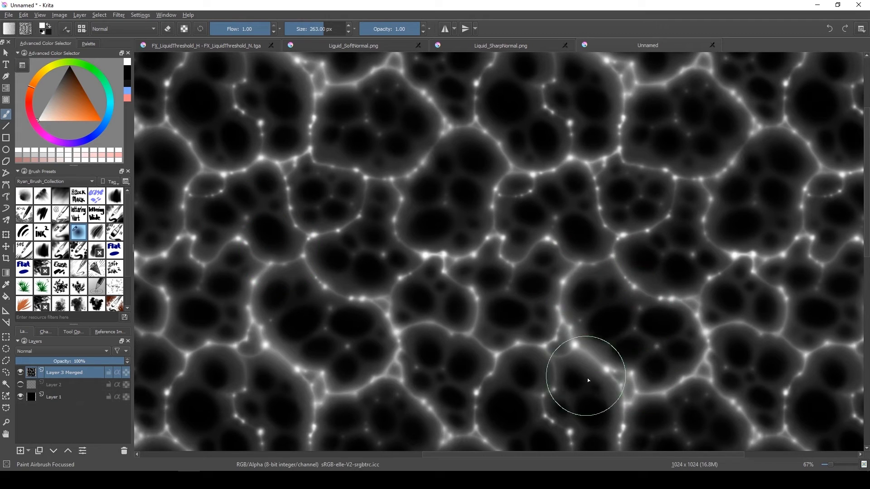
Step: Brighten further cell borders and strand junctions with large white dabs, using a brush up to 320 px
key("bracketleft")
key("bracketleft")
key("bracketleft")
key("bracketleft")
key("bracketright")
key("bracketright")
key("bracketright")
key("bracketright")
key("bracketright")
key("bracketright")
mouse_move(181, 381)
left_mouse_down()
mouse_move(171, 385)
mouse_move(255, 305)
left_mouse_up()
mouse_move(260, 278)
left_mouse_down()
mouse_move(271, 273)
mouse_move(303, 299)
left_mouse_up()
mouse_move(376, 191)
left_mouse_down()
mouse_move(407, 221)
mouse_move(527, 212)
mouse_move(535, 240)
left_mouse_up()
left_click_drag(544, 181, 413, 265)
left_click_drag(436, 168, 421, 216)
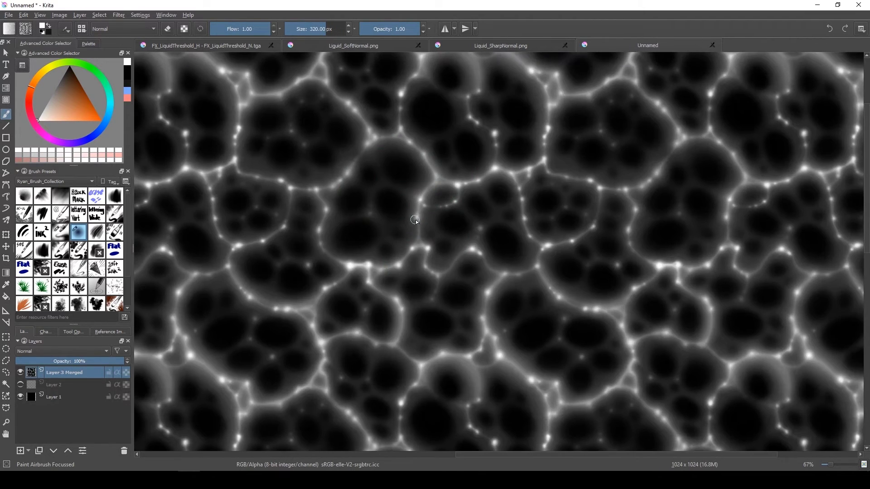
Step: Add the last soft white highlights across the web's strands and cells with a 263 px brush
left_click_drag(527, 190, 541, 251)
left_click_drag(553, 291, 503, 412)
mouse_move(213, 154)
left_mouse_down()
mouse_move(300, 127)
mouse_move(344, 181)
left_mouse_up()
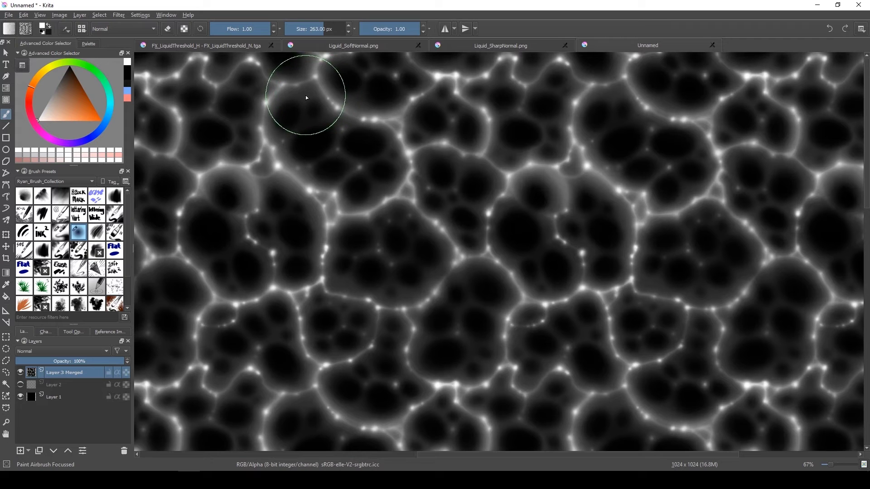
mouse_move(408, 238)
left_mouse_down()
mouse_move(482, 287)
mouse_move(425, 320)
mouse_move(424, 300)
mouse_move(403, 344)
mouse_move(570, 171)
mouse_move(624, 220)
mouse_move(614, 249)
left_mouse_up()
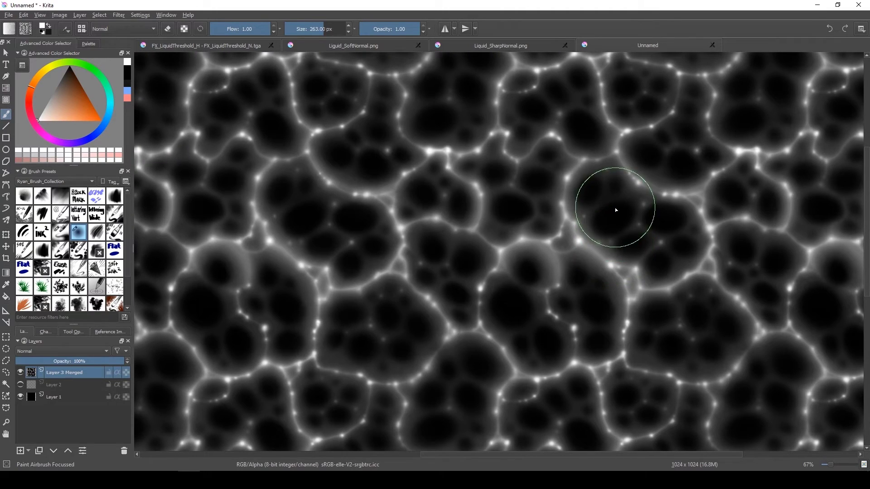
Step: Save the finished height texture as FX_LiquidClipout_H.png
left_click(10, 15)
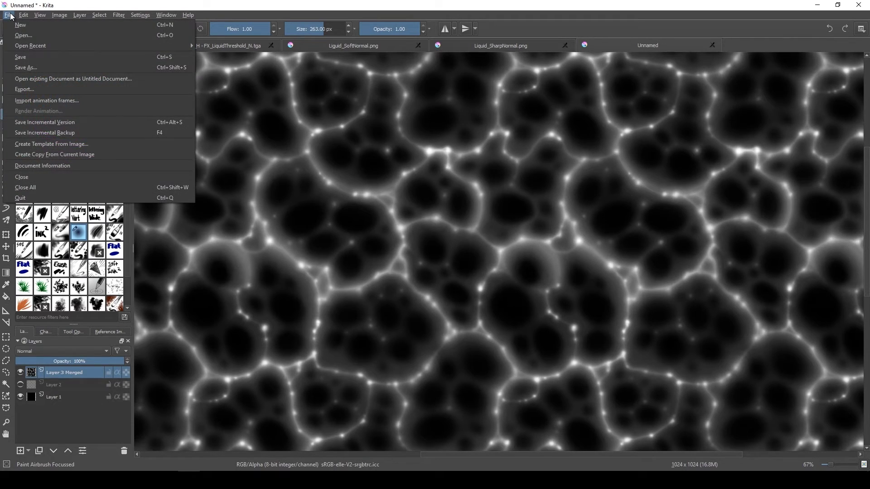
left_click(23, 57)
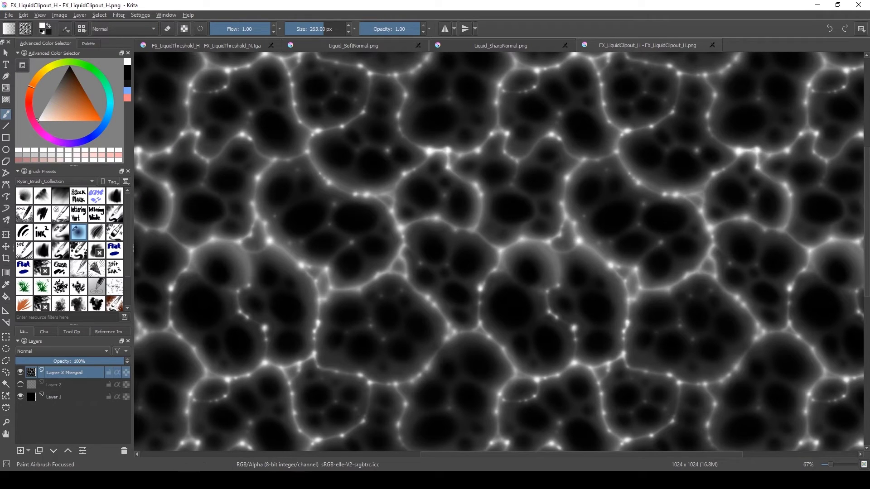
Step: Switch to the NormalMap-Online page in Chrome and open the Unity project's Assets > Textures folder in File Explorer
mouse_move(121, 480)
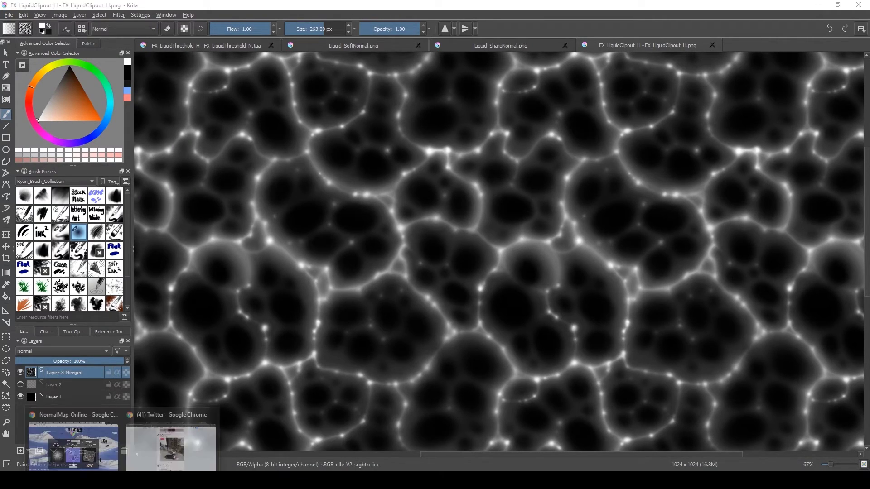
left_click(40, 439)
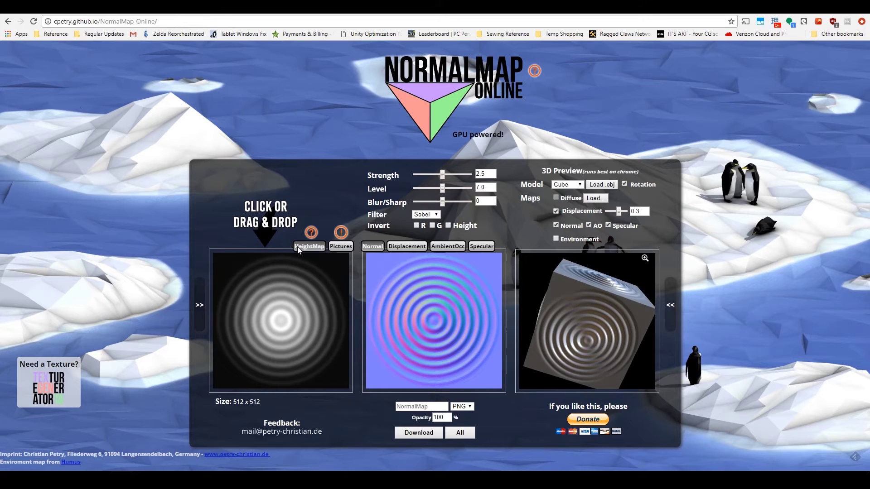
key("alt+Tab")
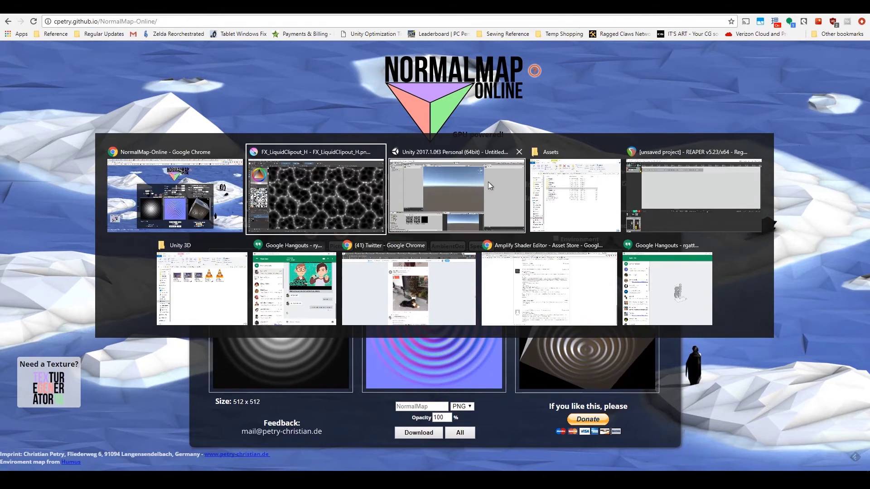
left_click(552, 201)
double_click(539, 150)
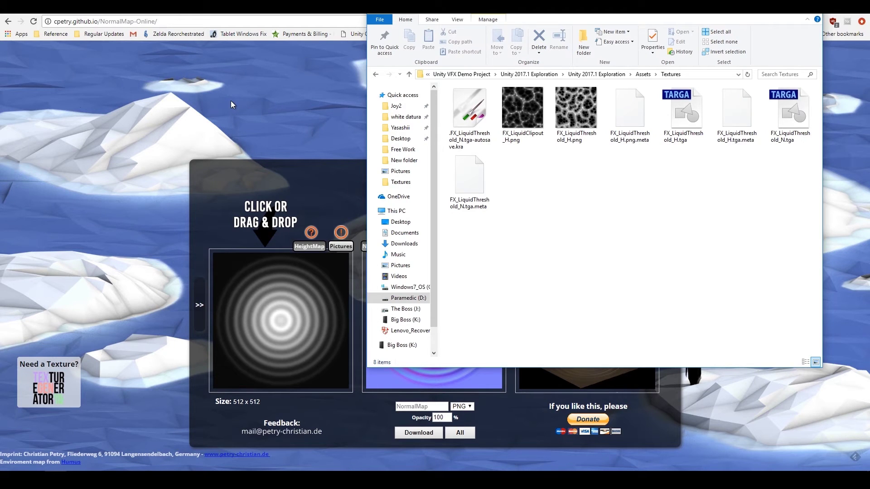
left_click(312, 21)
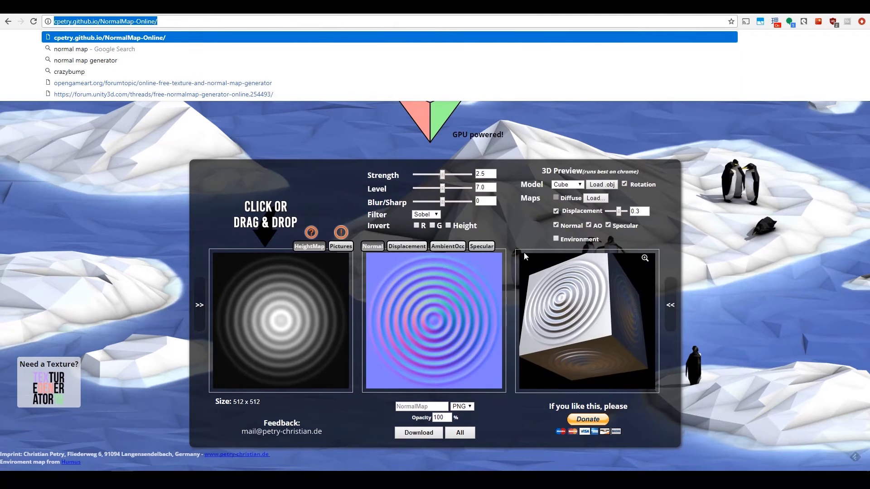
left_click(517, 241)
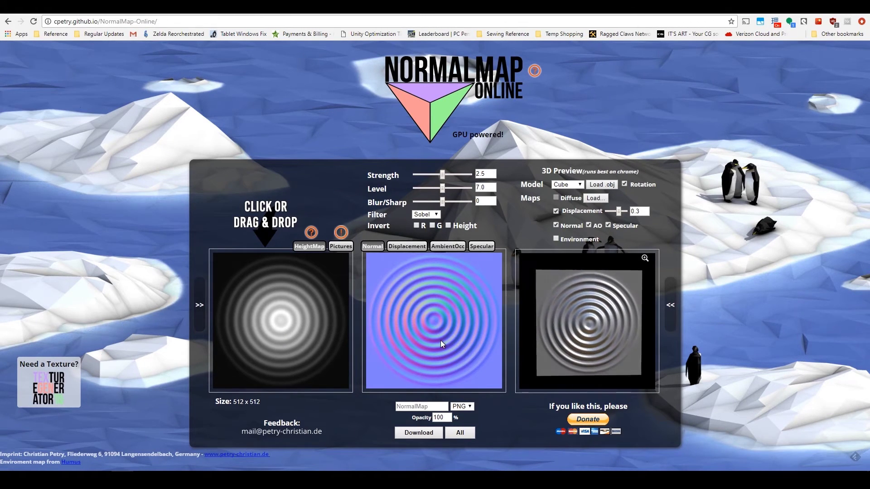
Step: Load FX_LiquidClipout_H.png from the Textures folder as the height map in NormalMap-Online
key("alt+Tab")
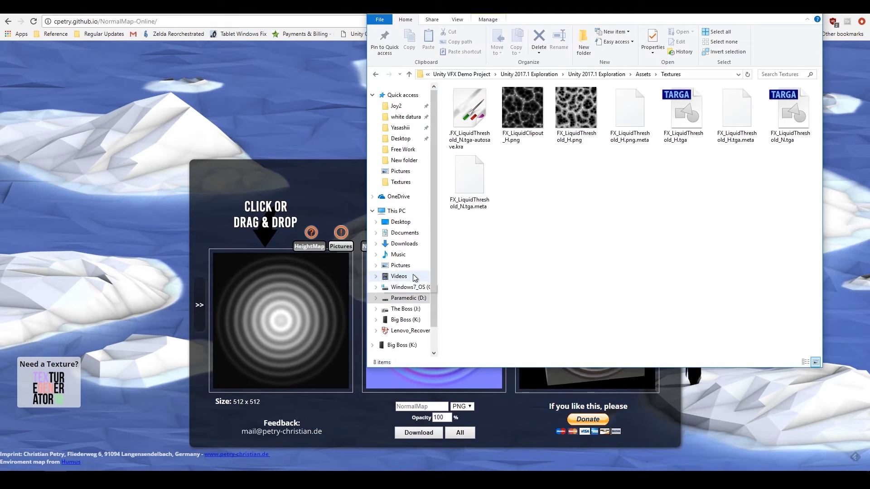
left_click(518, 127)
left_click_drag(527, 116, 270, 335)
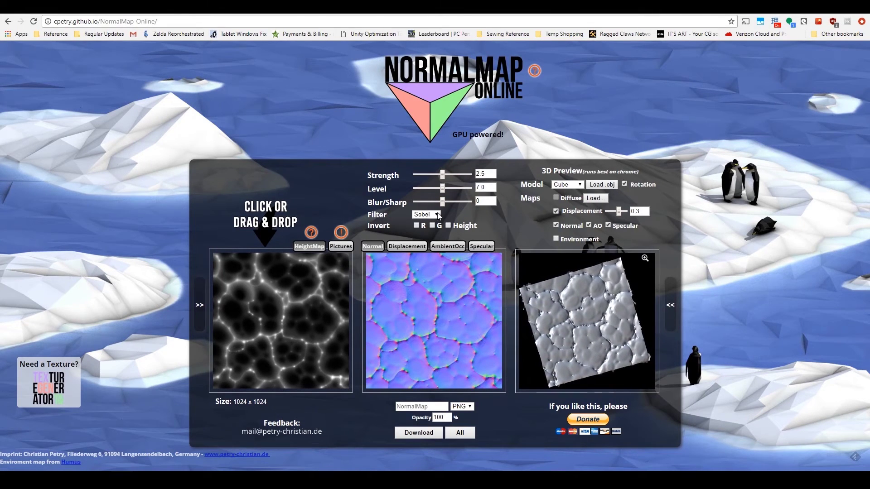
Step: Set Blur/Sharp to -15 and download the generated normal map as a PNG
left_click_drag(442, 202, 429, 203)
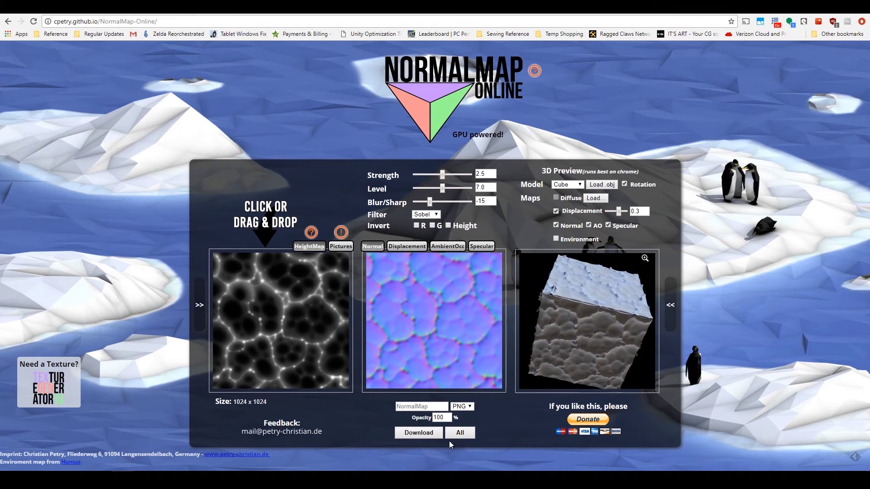
left_click(434, 433)
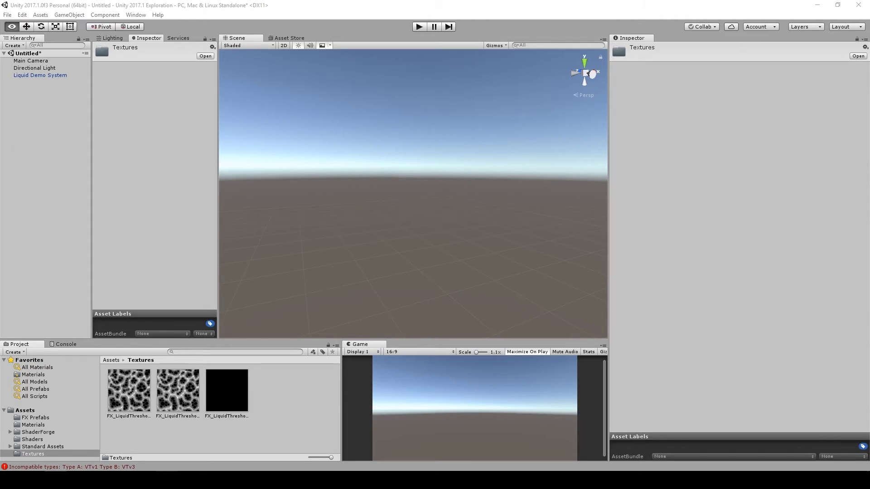
Step: In Unity, assign FX_LiquidClipout_H as Main Tex and the matching clipout normal texture as Normal Map on the Liquid Demo System's FX_BloodThreshold material
left_click(48, 75)
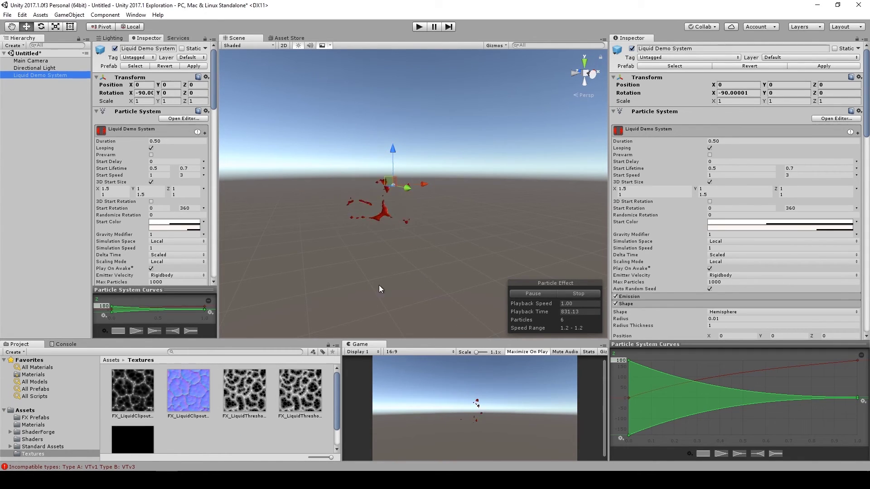
scroll(734, 272, "down", 12)
scroll(736, 265, "down", 6)
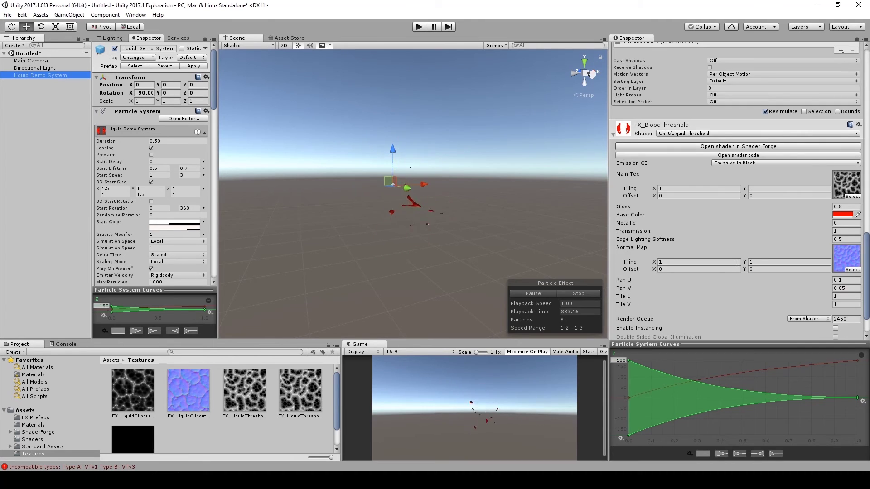
left_click(133, 411)
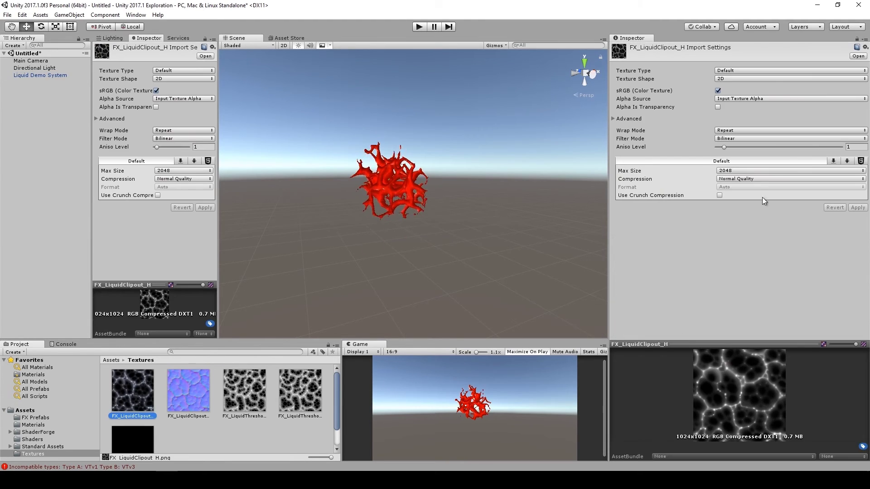
left_click(422, 199)
scroll(792, 289, "down", 15)
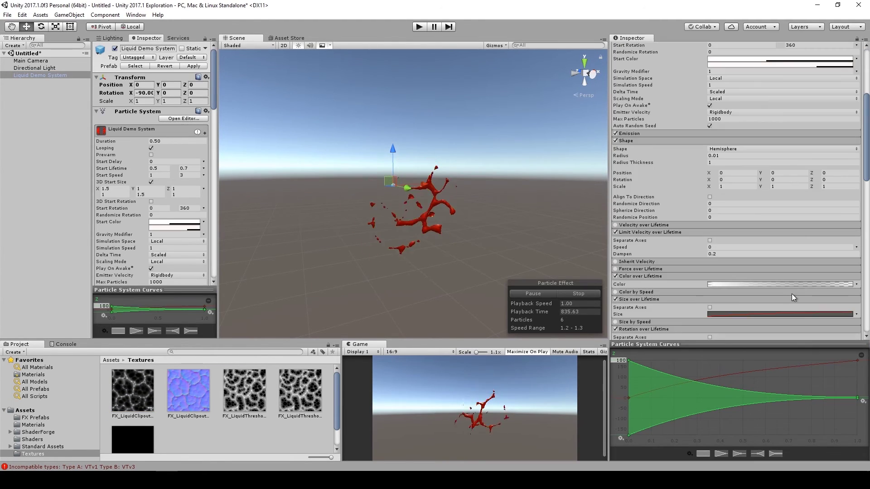
left_click_drag(148, 392, 844, 140)
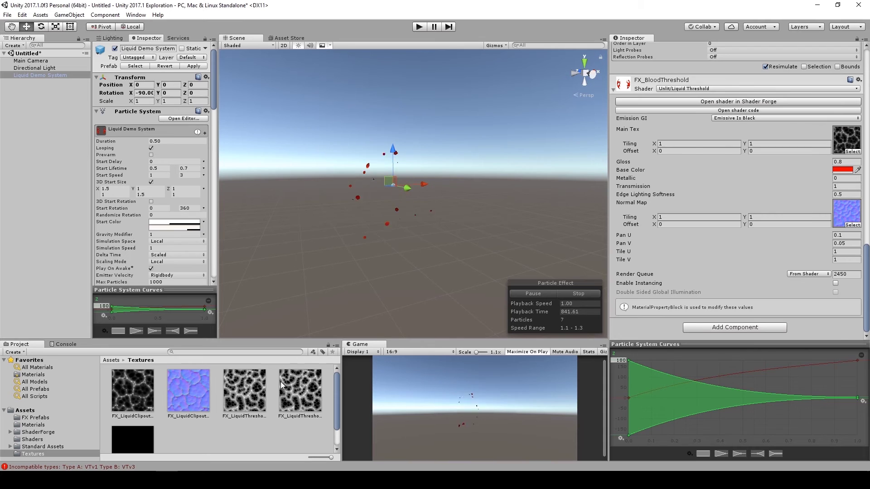
left_click_drag(856, 213, 855, 214)
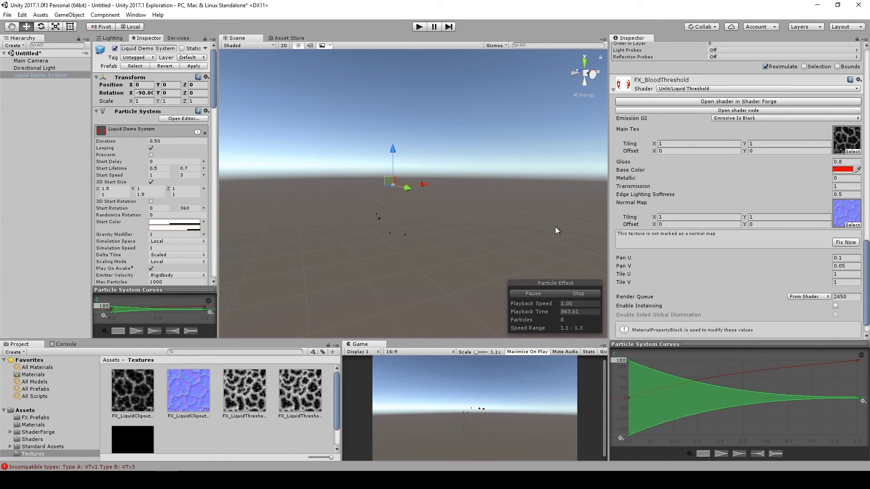
Step: Set the Liquid Demo System's Start Color to white with an adjusted alpha and view the splash from another angle
left_click_drag(360, 219, 707, 171)
scroll(725, 179, "up", 8)
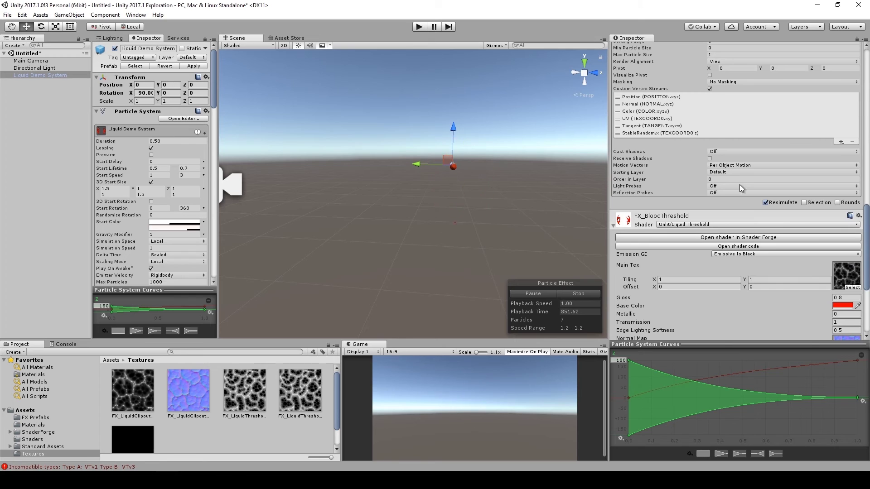
scroll(732, 181, "up", 10)
left_click(809, 227)
left_click_drag(710, 207, 746, 226)
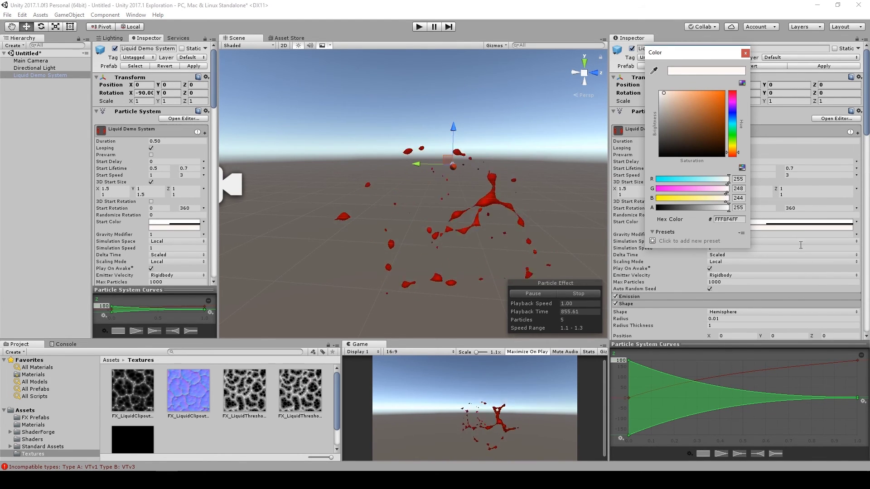
left_click(661, 93)
left_click_drag(728, 208, 685, 207)
left_click_drag(534, 213, 428, 221)
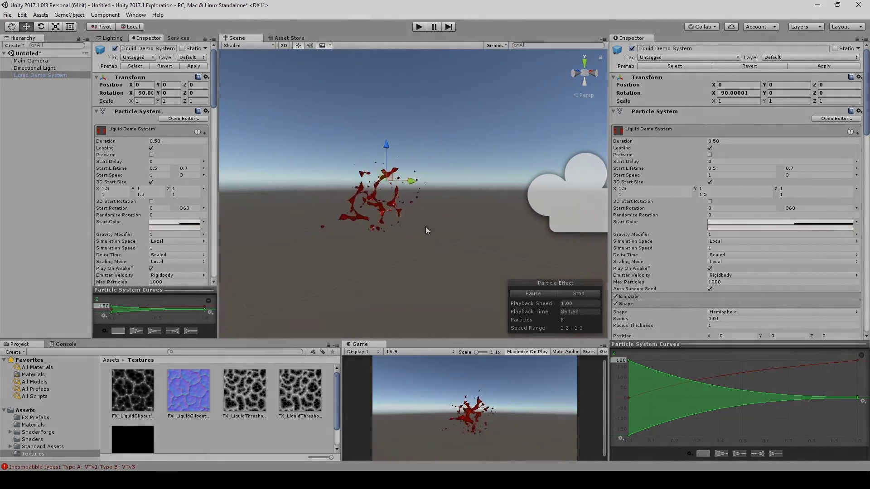